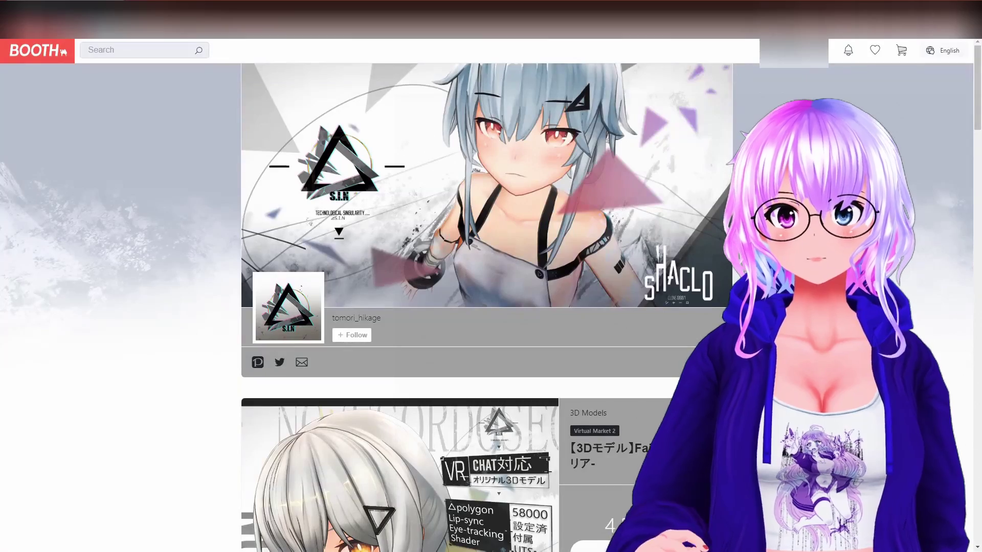
Add the Failure model to the BOOTH cart and agree to pay 4,500 JPY via PayPal.
scroll(486, 307, "down", 5)
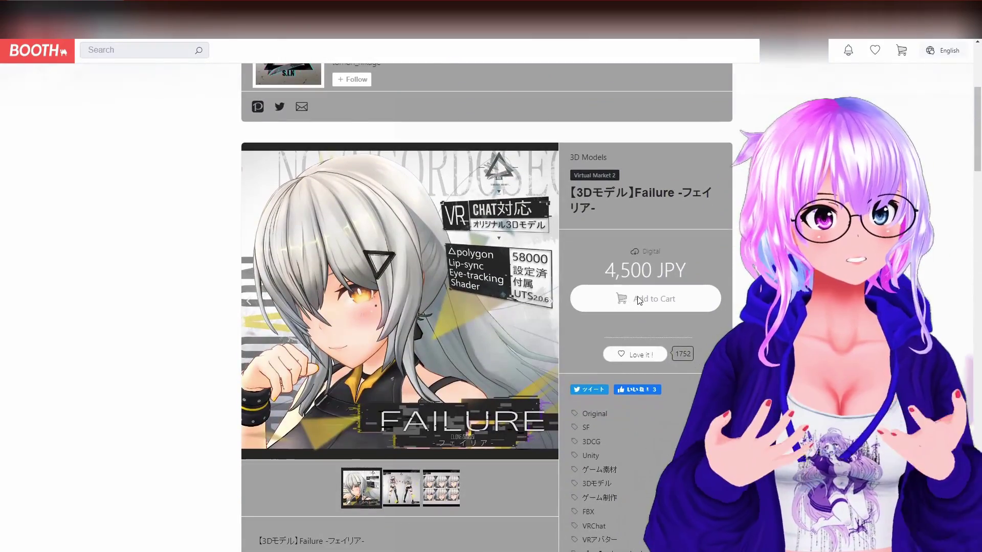
left_click(634, 300)
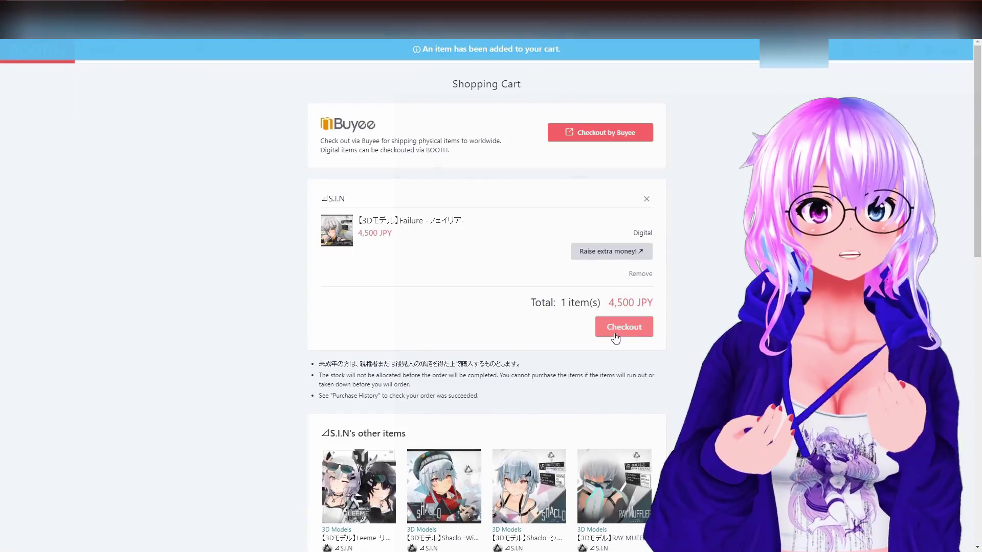
left_click(617, 333)
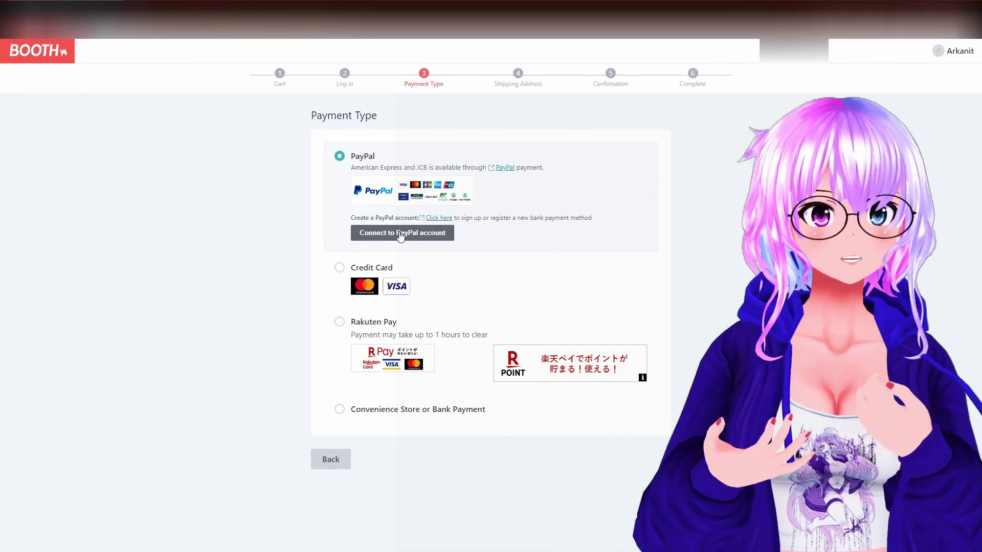
left_click(400, 234)
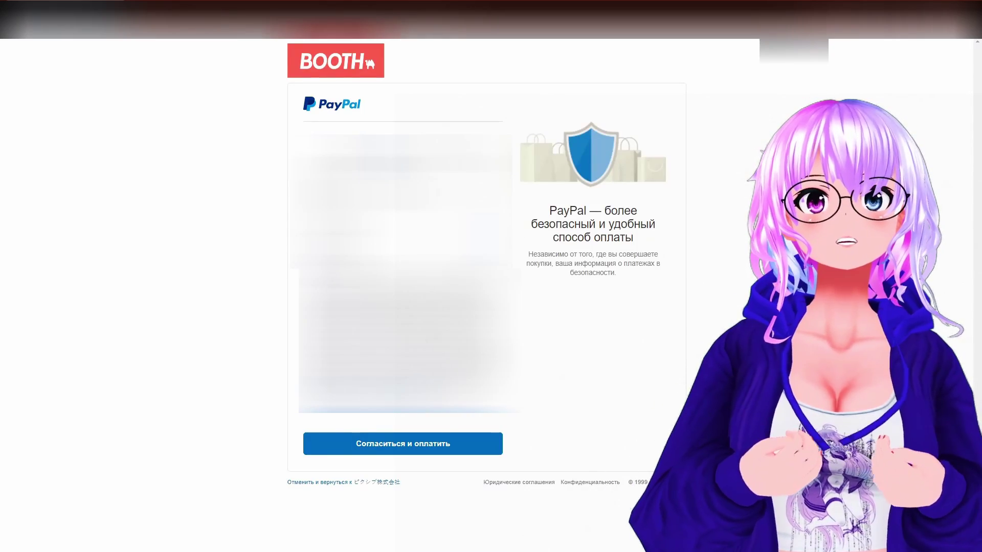
left_click(402, 442)
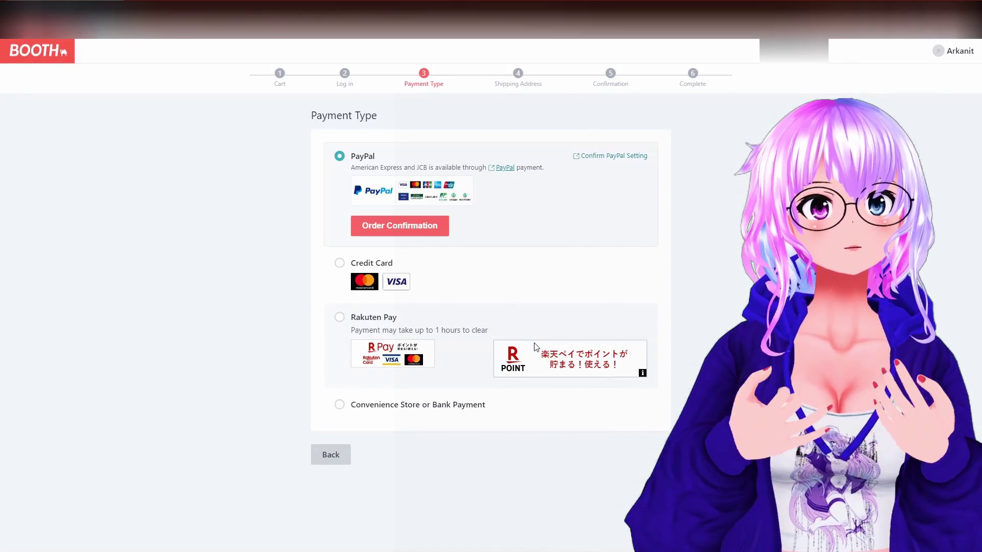
Confirm and place the order, then download Failure_v1.1.0.zip.
left_click(391, 231)
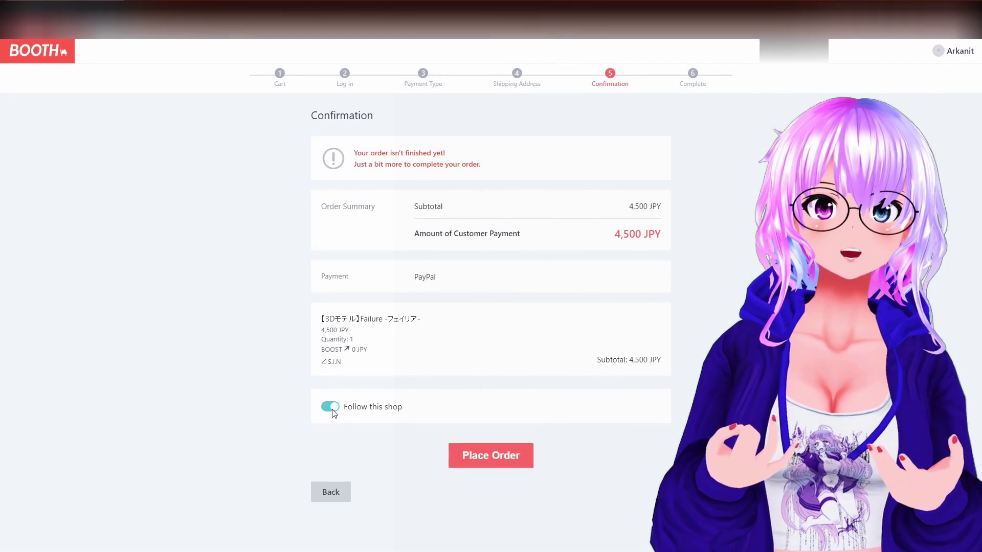
left_click(492, 459)
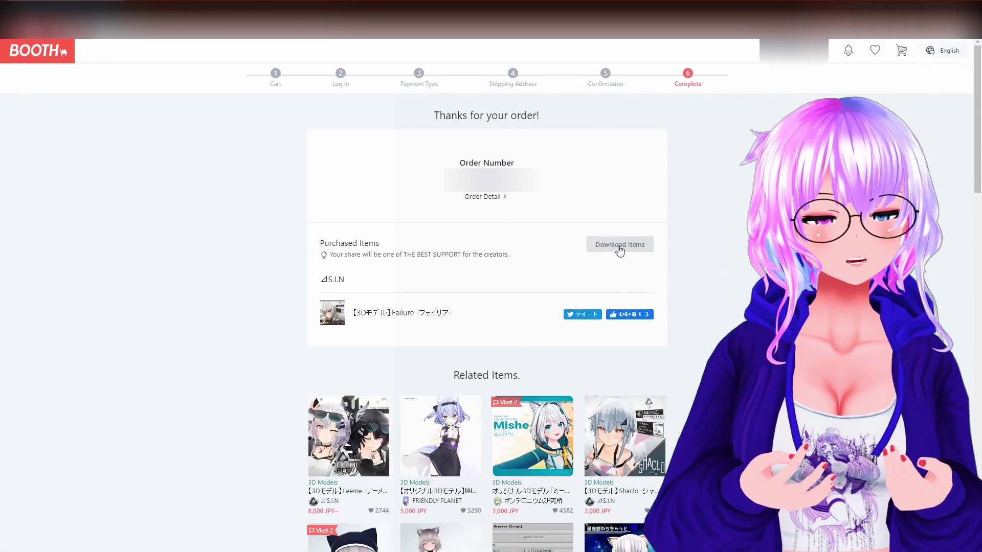
left_click(619, 245)
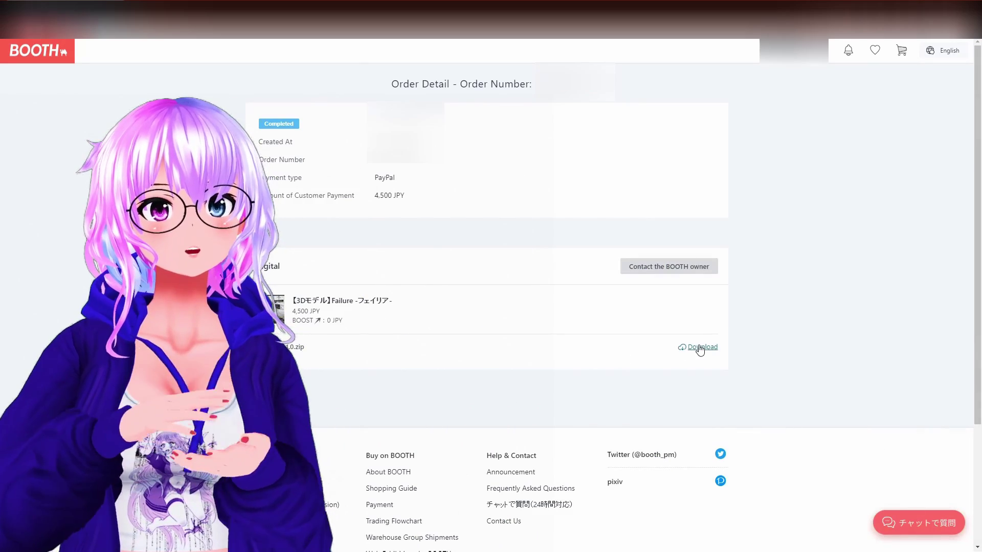
left_click(700, 348)
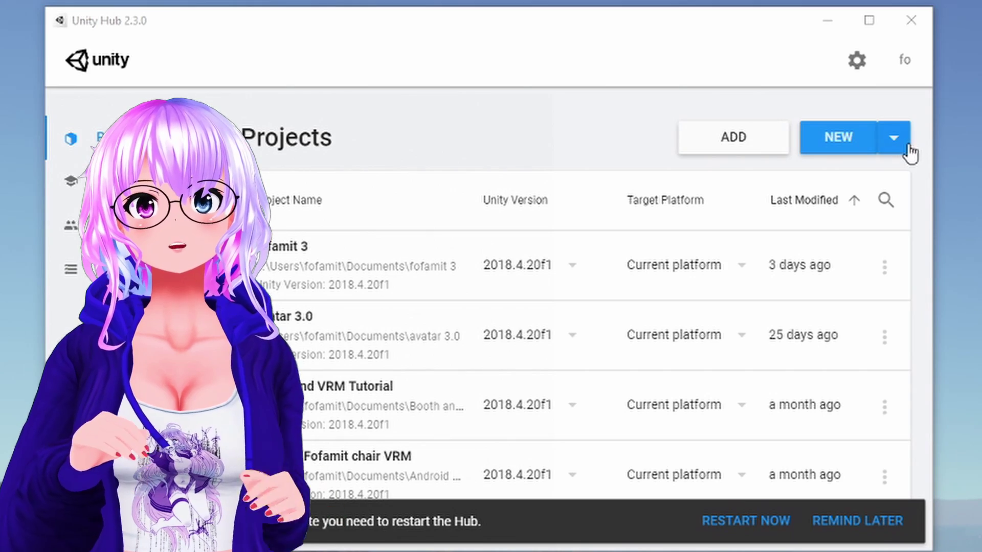
Create a Unity 2018.4.20f1 3D project named 'my first paid avatar'.
left_click(909, 150)
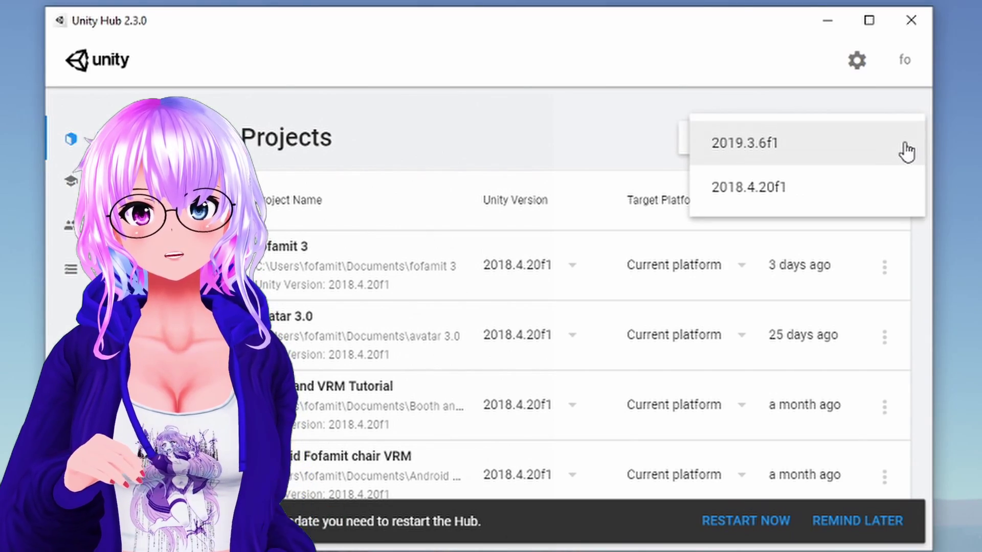
left_click(811, 194)
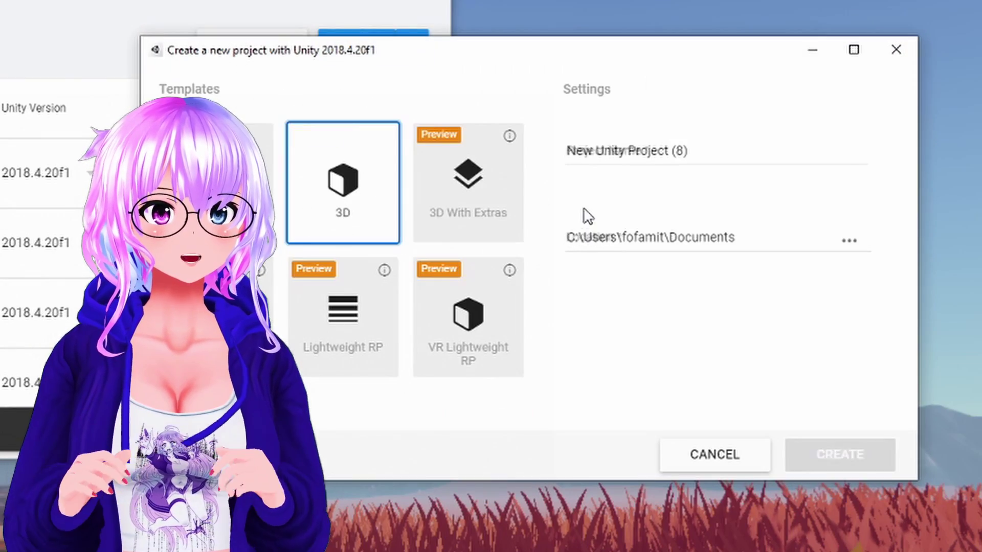
left_click(628, 153)
key("ctrl+a")
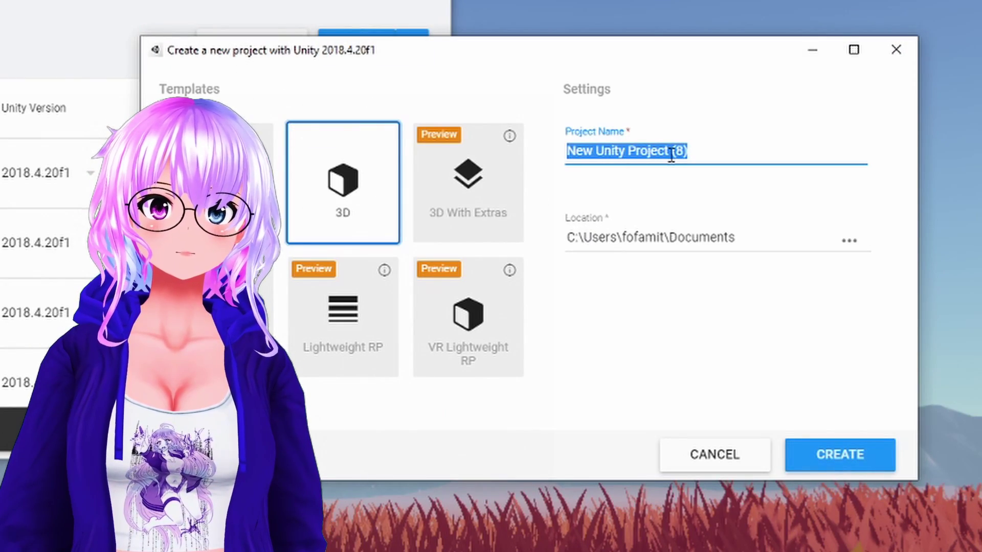
type("my first pai")
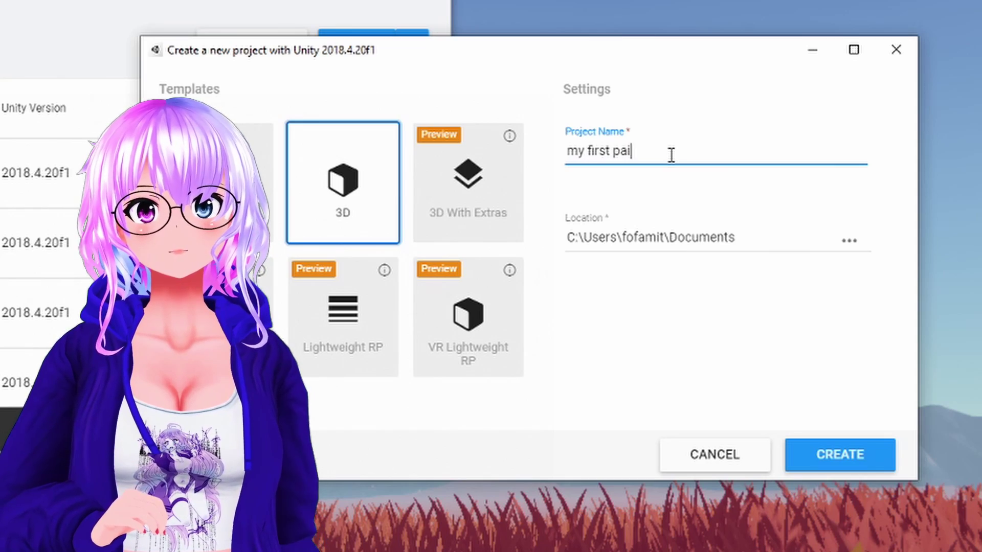
type("d avatar")
left_click(839, 463)
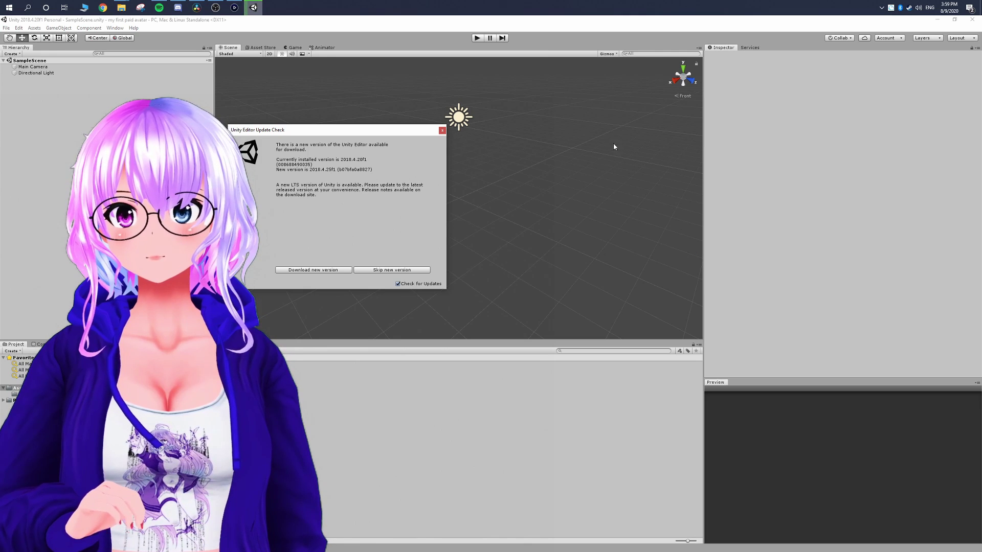
Dismiss the Unity Editor update notice and start a search in the Asset Store view.
left_click(443, 131)
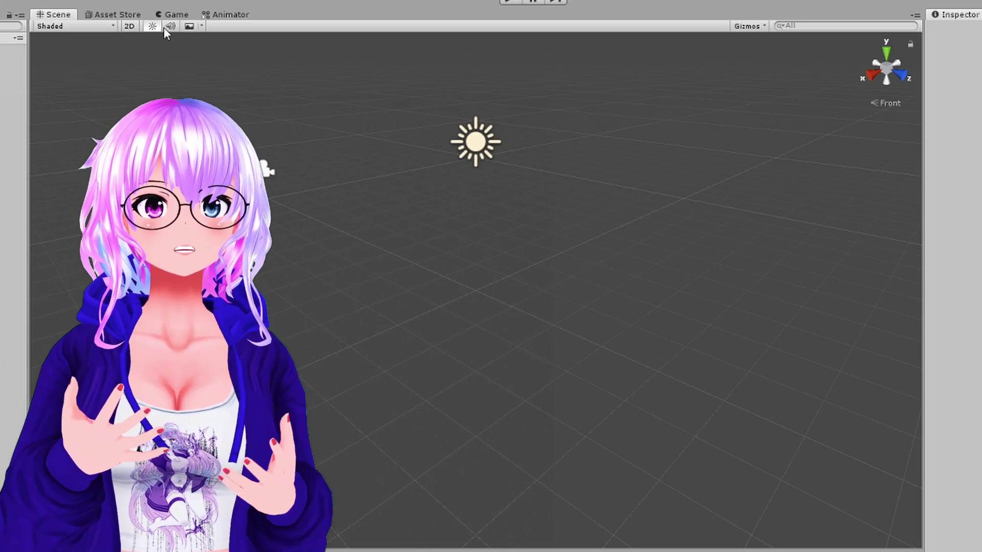
left_click(264, 48)
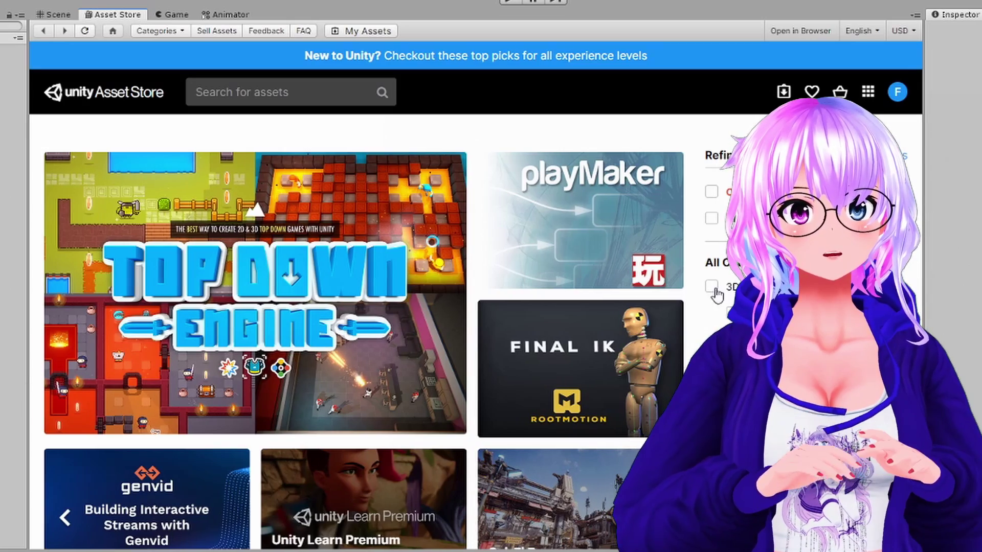
left_click(215, 86)
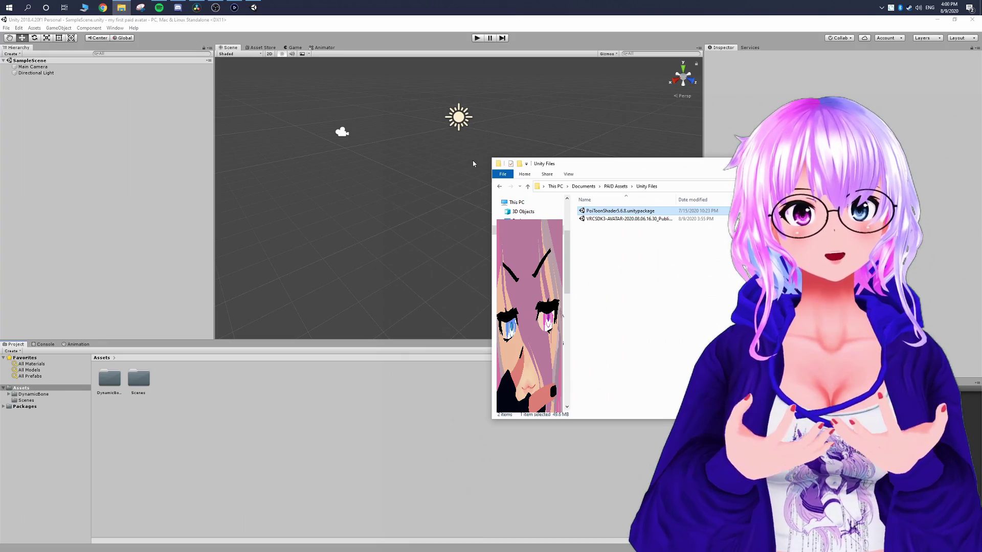
Import all of PoiToonShader5.6.0.unitypackage into the project's Assets.
left_click_drag(616, 215, 357, 414)
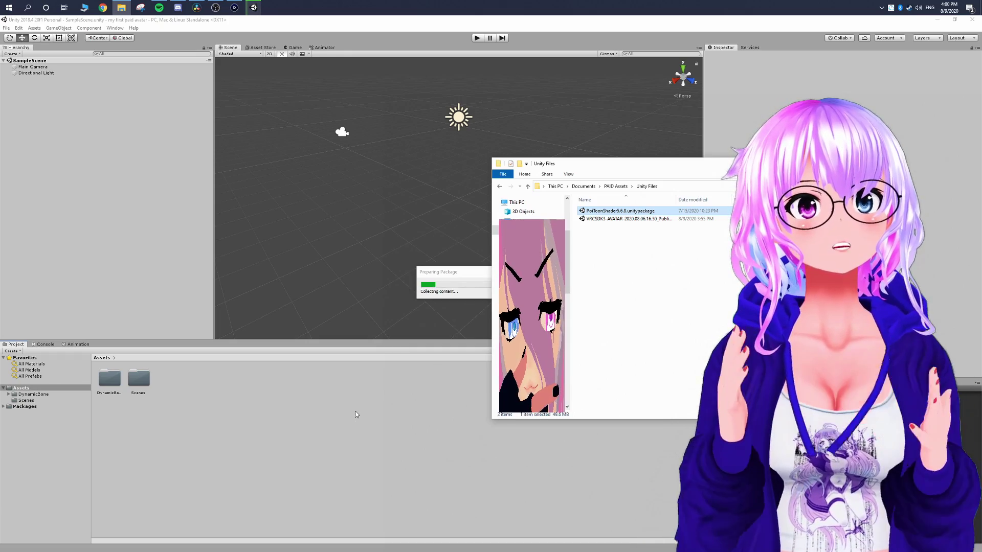
left_click_drag(588, 163, 104, 233)
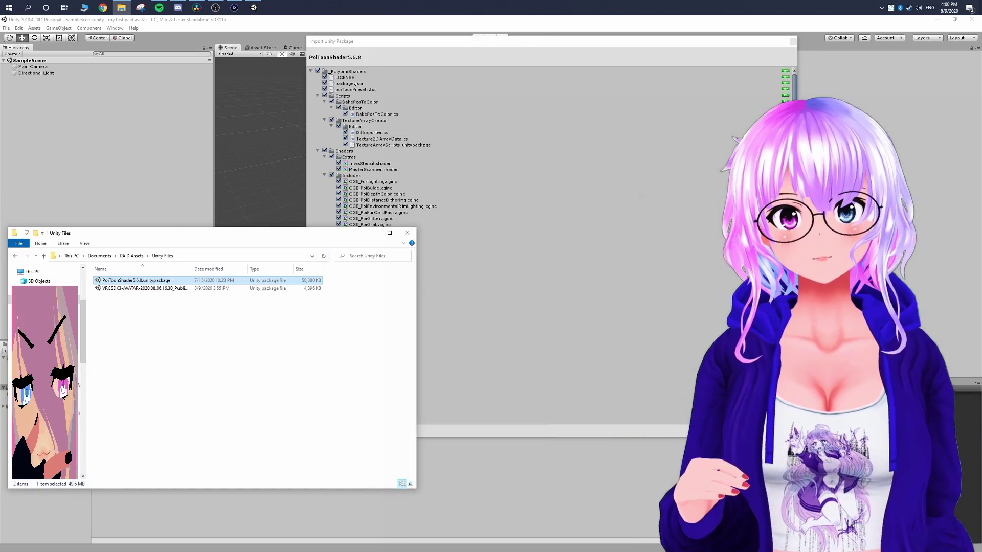
left_click(775, 431)
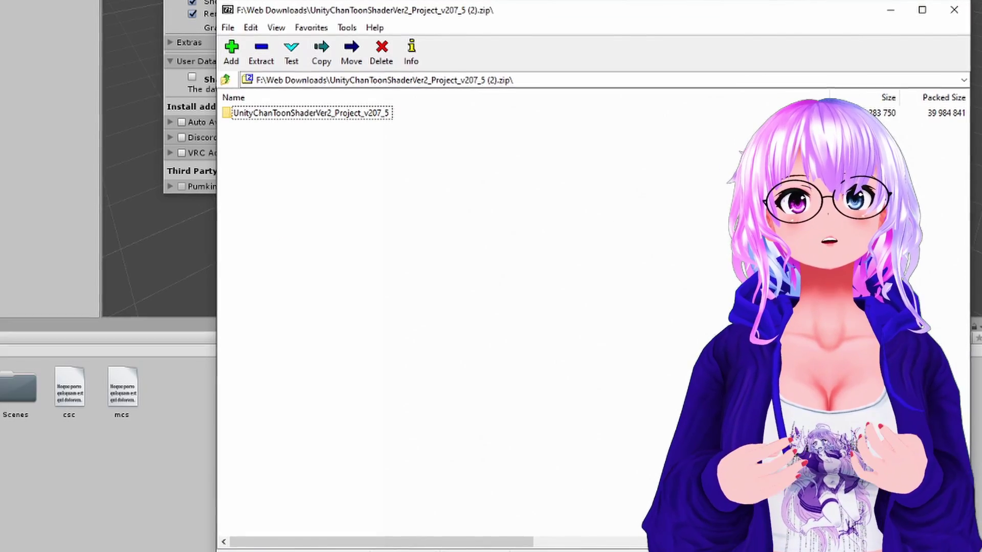
Import UTS2_ShaderOnly_v2.0.7_Release.unitypackage from the toon shader archive into Unity.
double_click(313, 230)
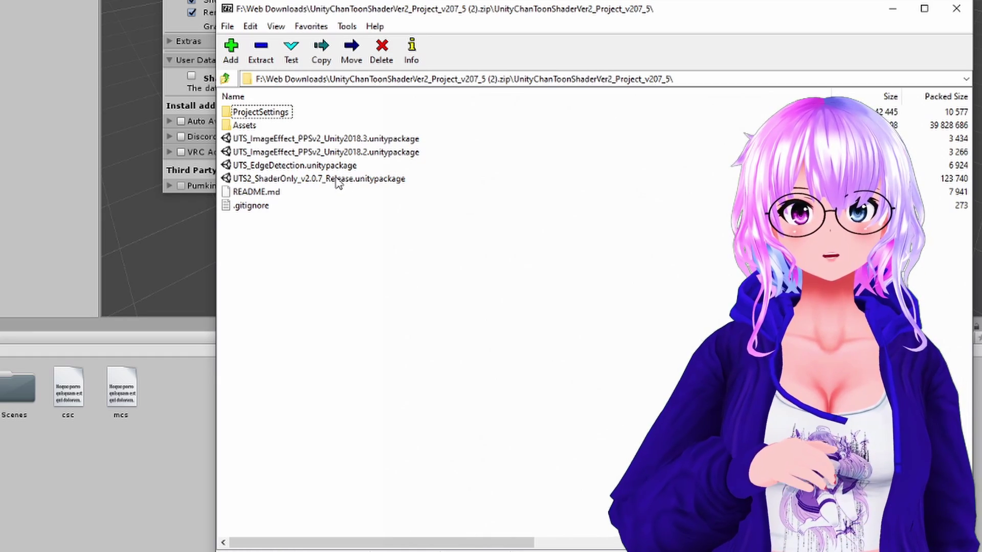
left_click(338, 183)
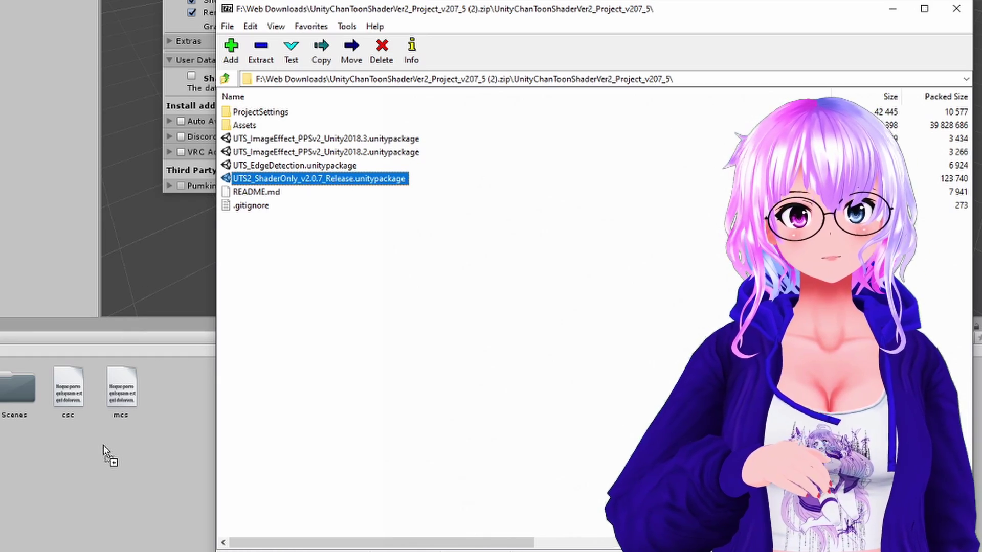
left_click_drag(103, 446, 103, 445)
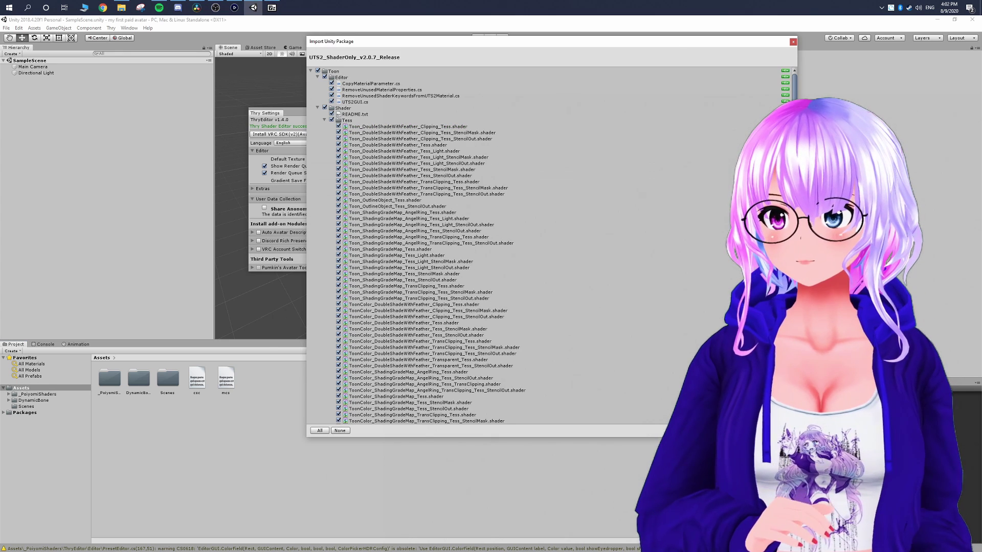
key("Return")
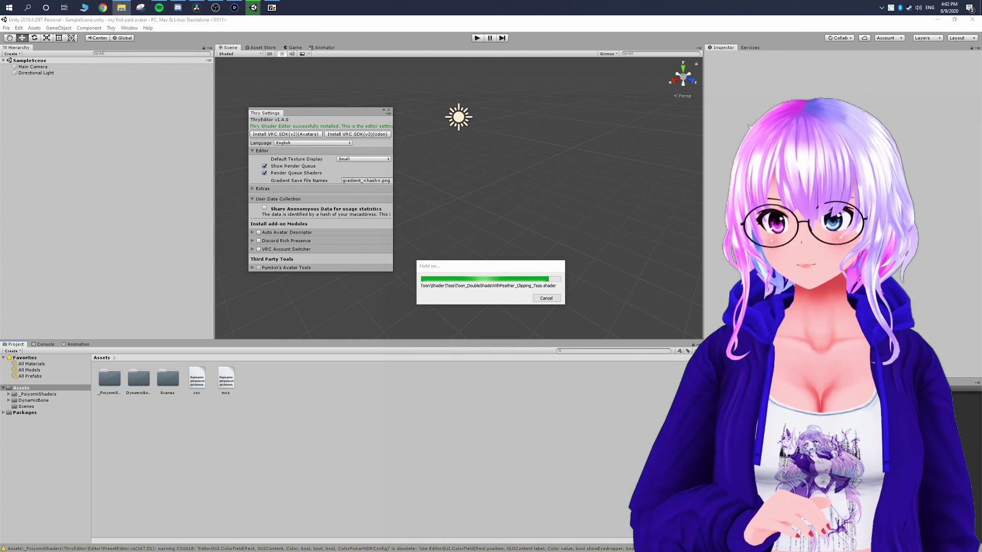
Close Thry Settings, import the VRCSDK3-AVATAR package, and close the VRChat SDK window.
left_click(388, 112)
left_click(121, 8)
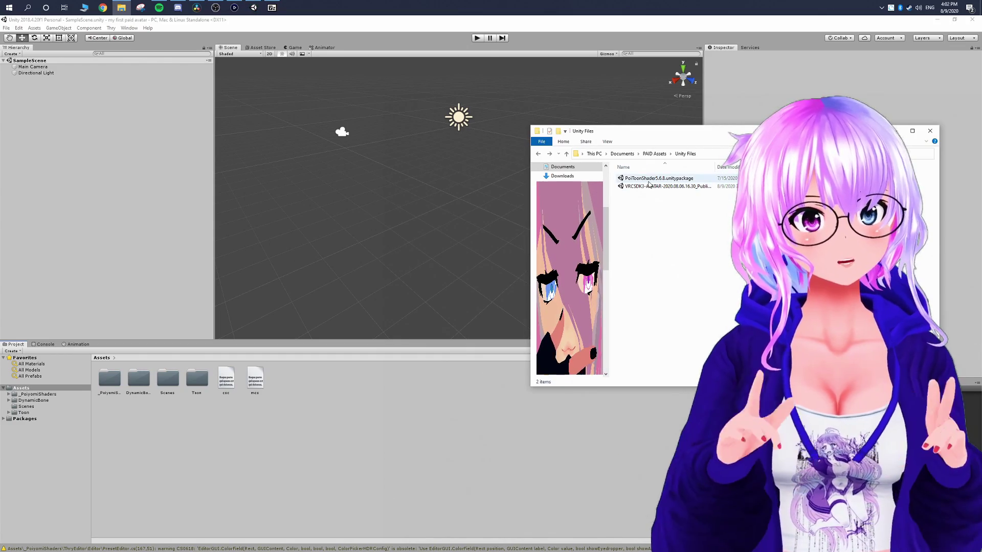
left_click_drag(650, 186, 377, 424)
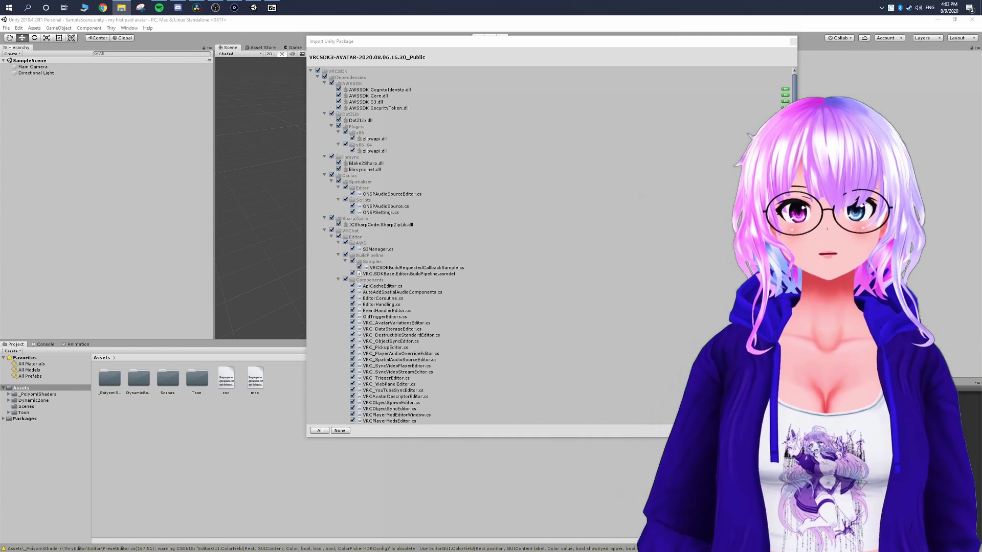
left_click(778, 430)
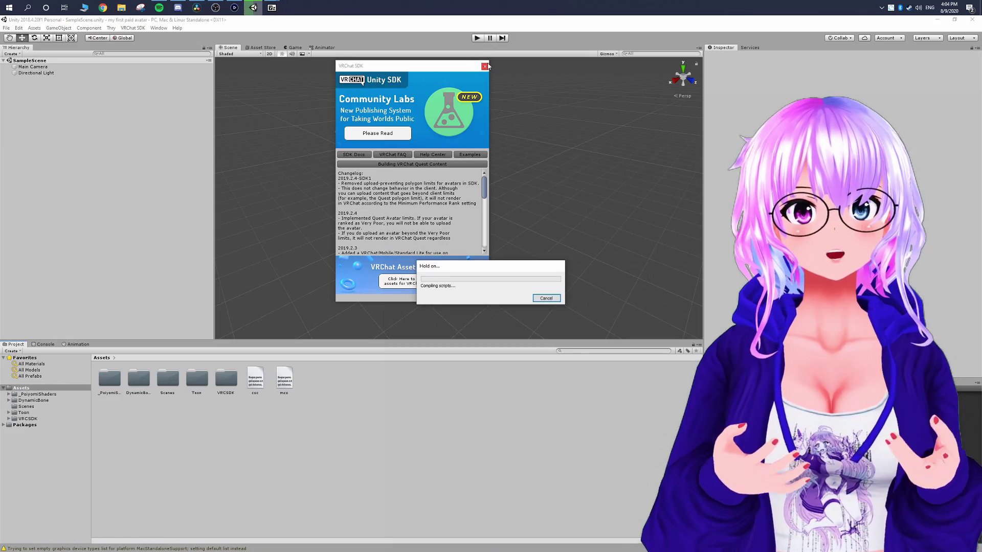
left_click(484, 67)
left_click(484, 67)
left_click(272, 8)
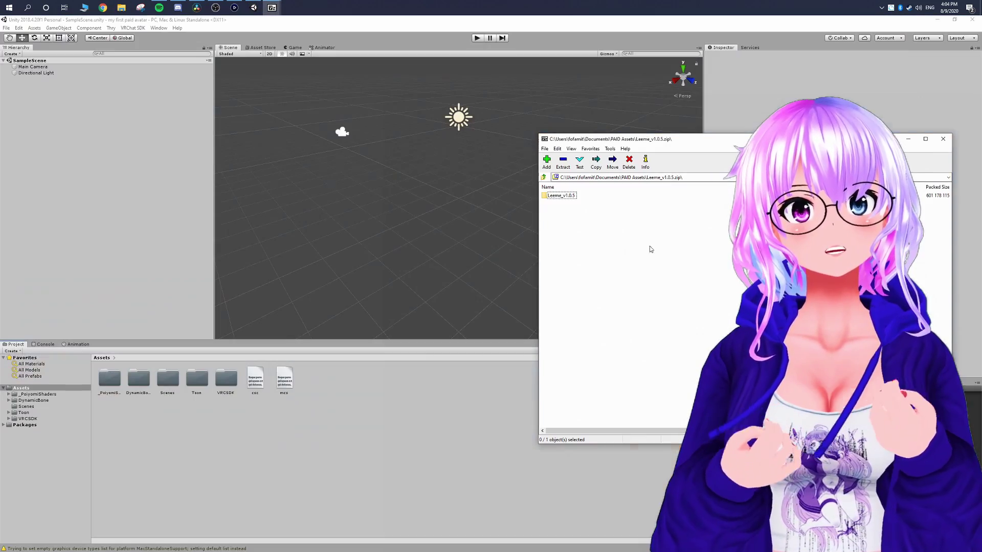
Import Leeme_v1.0.5.unitypackage from the archive and select the new SIN folder.
double_click(550, 197)
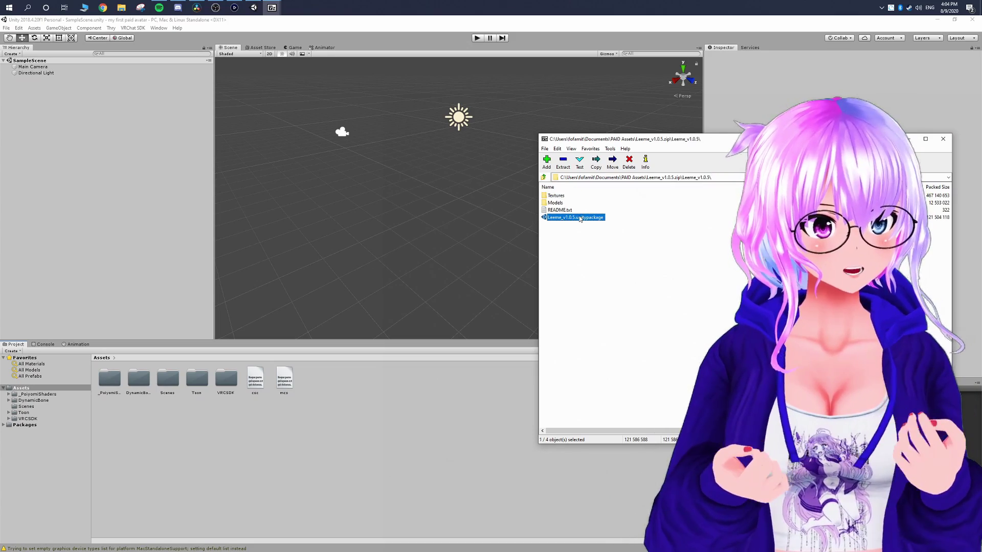
left_click_drag(581, 218, 414, 436)
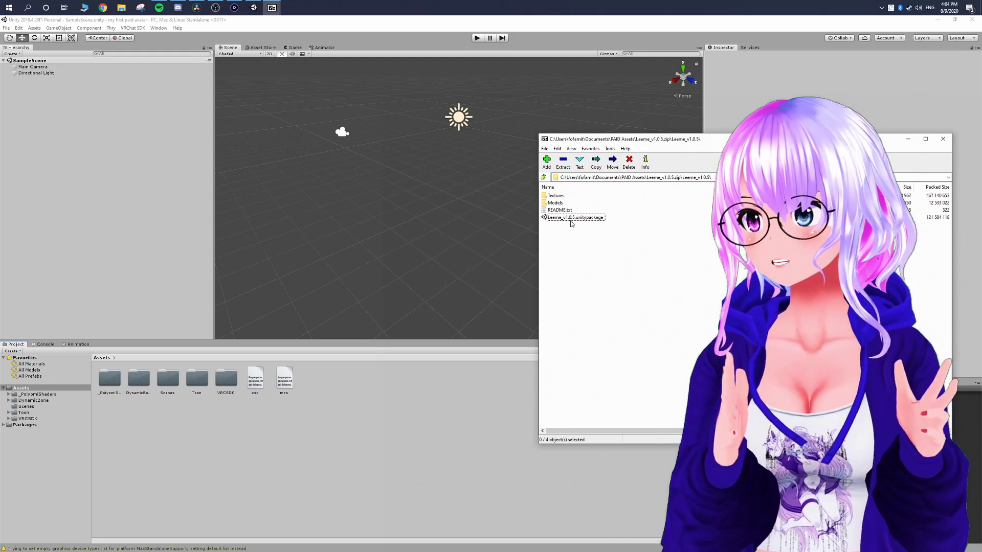
left_click_drag(416, 370, 416, 371)
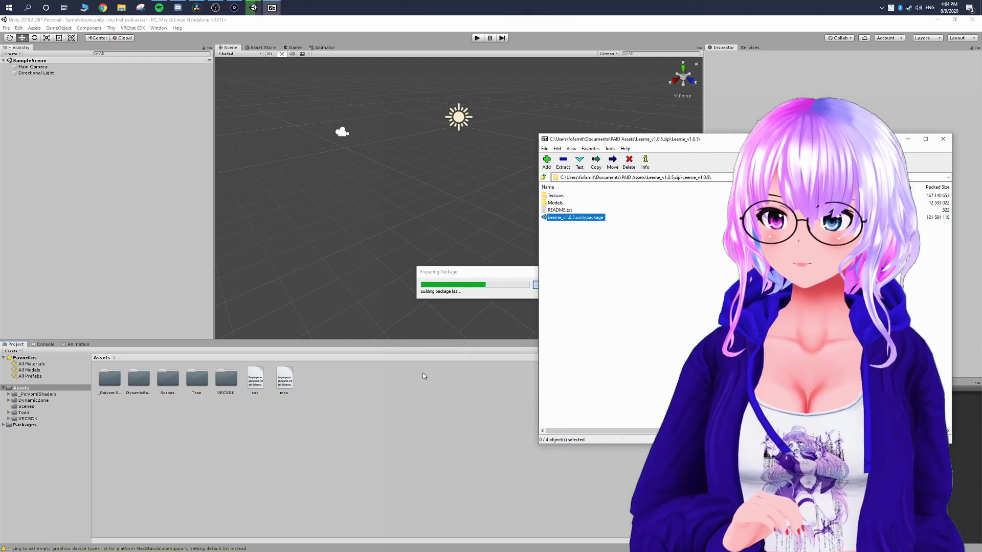
left_click(781, 432)
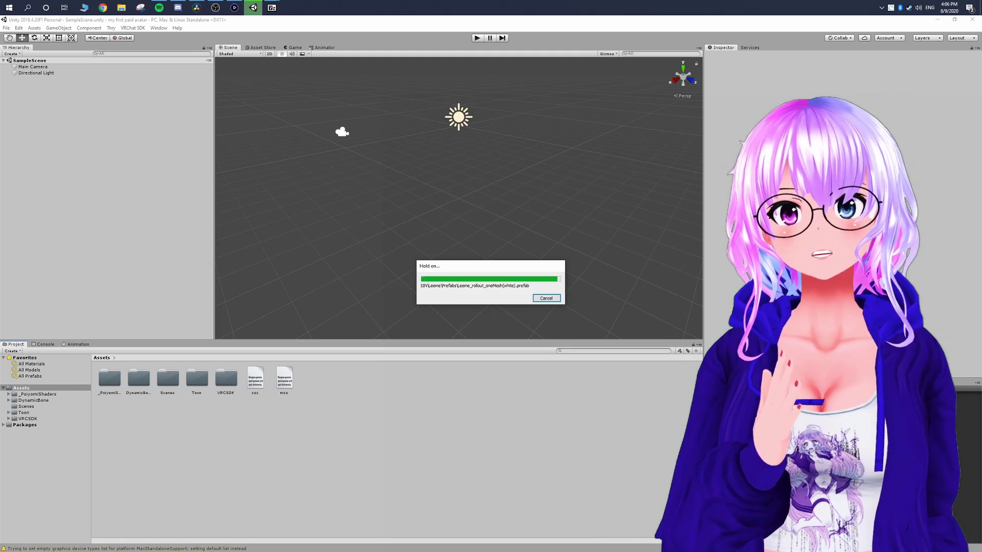
left_click(207, 379)
Browse the SIN/Leeme/Prefabs variants and select Leeme_rollout_light(black).
double_click(207, 378)
double_click(119, 378)
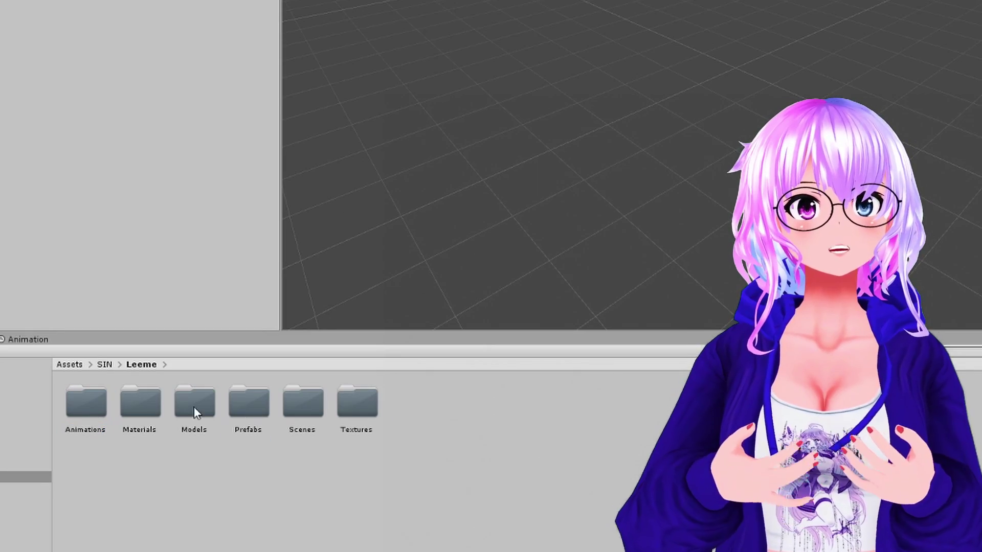
double_click(255, 404)
left_click(194, 403)
left_click(312, 404)
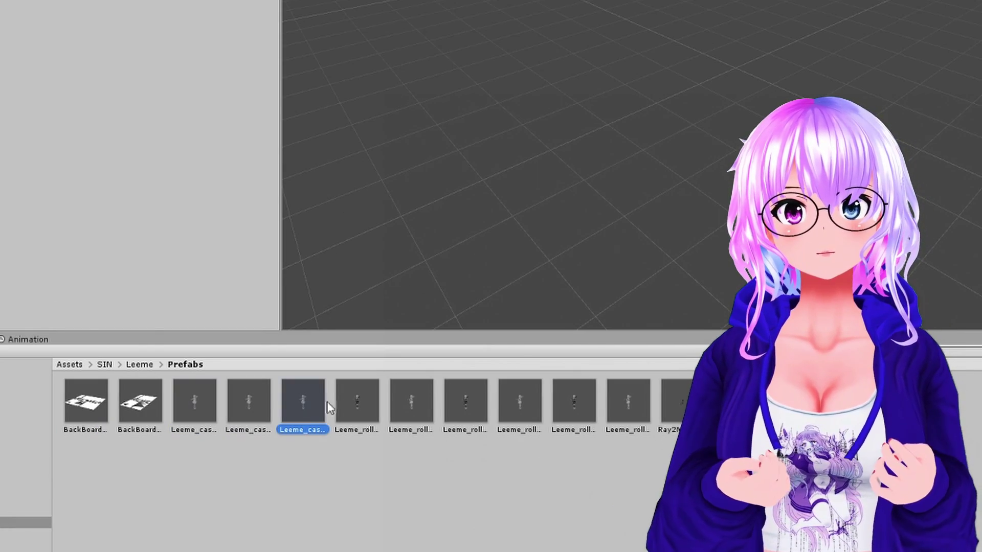
left_click(195, 405)
left_click(616, 402)
left_click(467, 404)
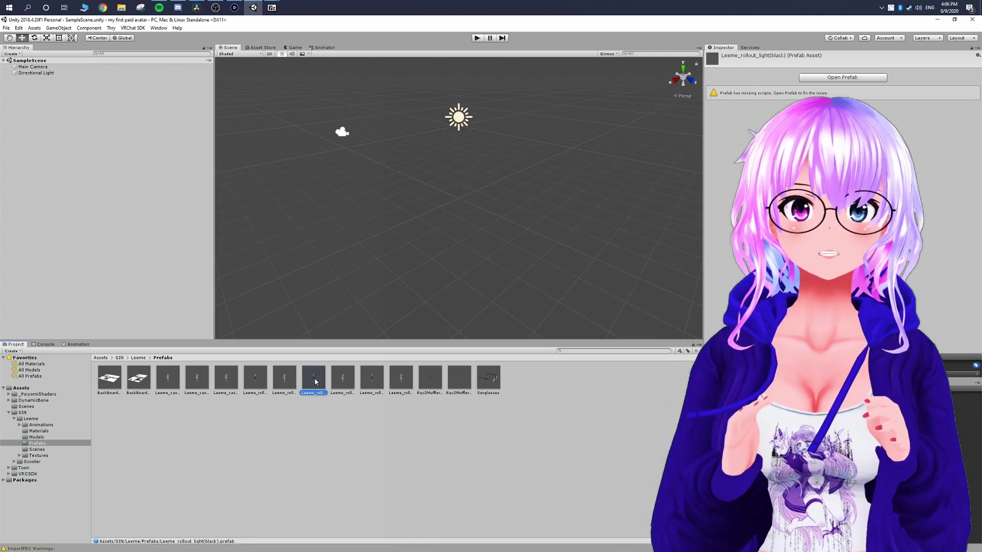
Place Leeme_rollout_light(black) into the scene, viewing the avatar from the front.
left_click_drag(448, 233, 460, 198)
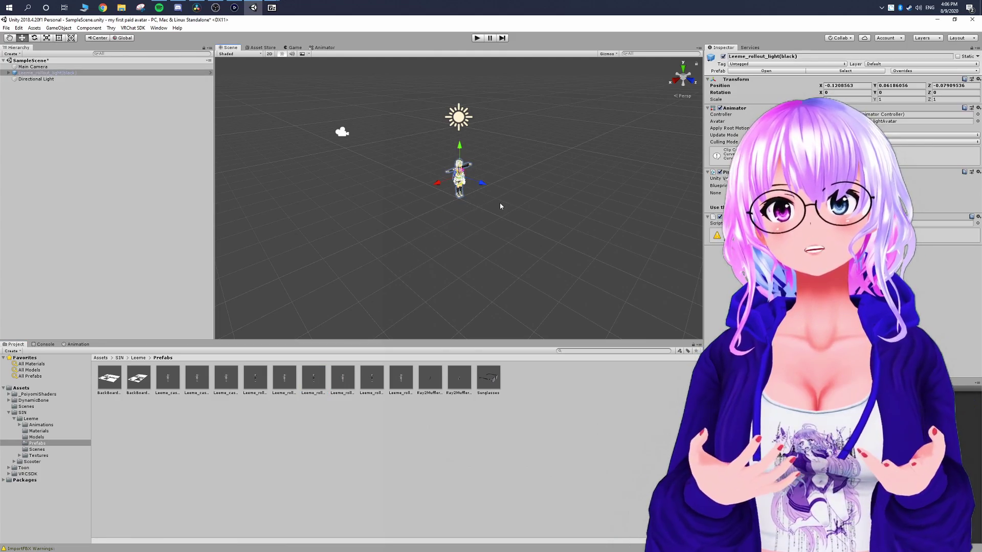
scroll(500, 206, "up", 3)
middle_click_drag(526, 179, 501, 189)
scroll(495, 222, "up", 3)
left_click_drag(502, 189, 439, 210, "alt")
scroll(420, 224, "up", 5)
scroll(513, 96, "down", 2)
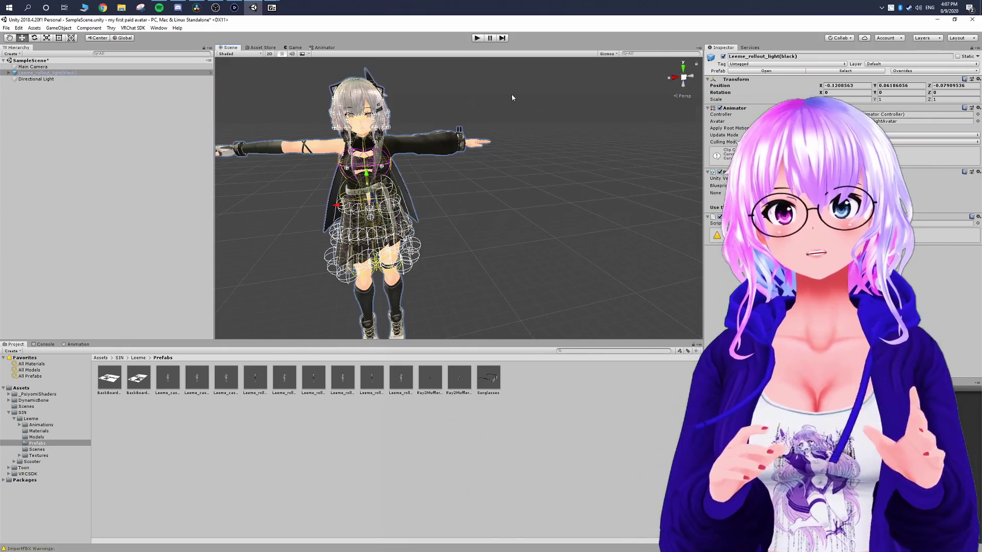
Test the avatar briefly in play mode, then stop and frame it.
left_click(477, 38)
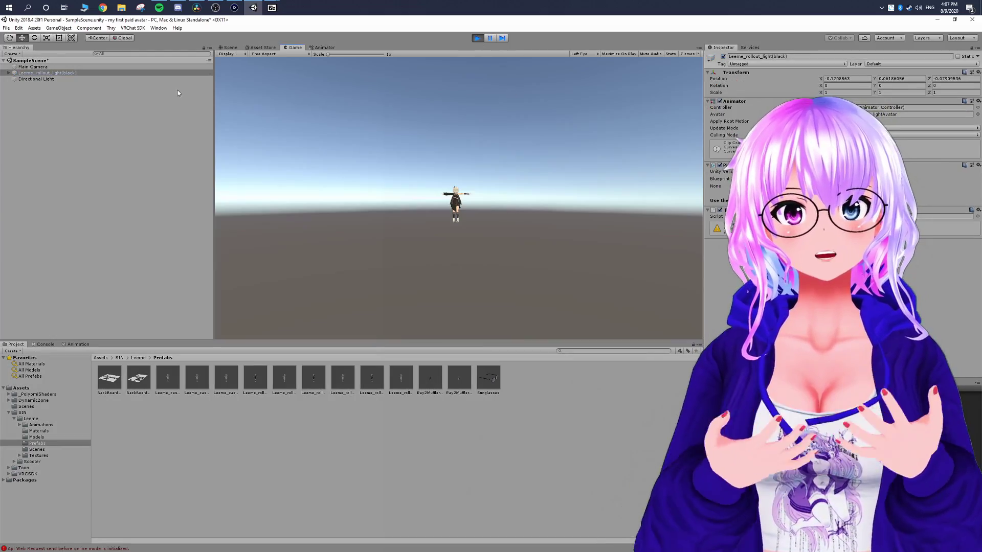
left_click(229, 47)
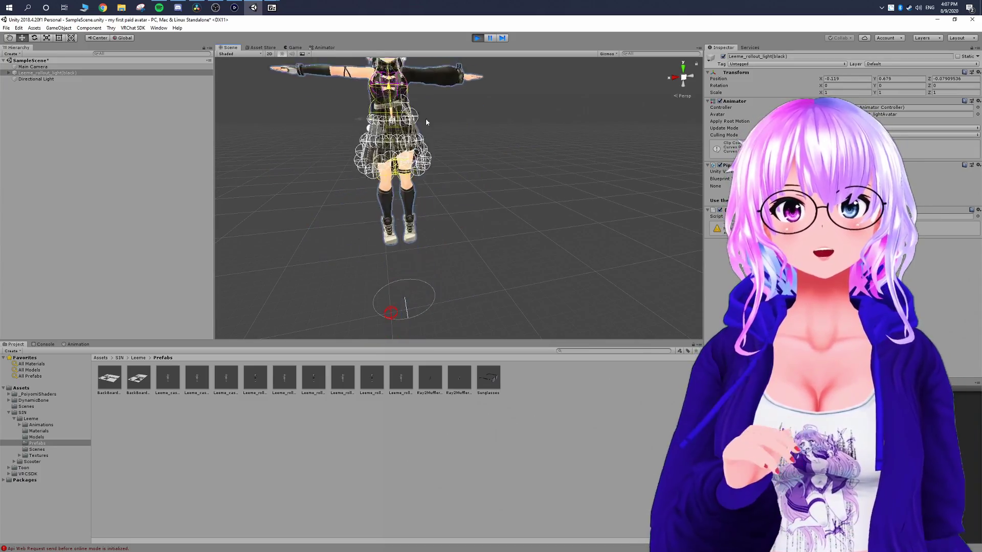
key("ctrl+p")
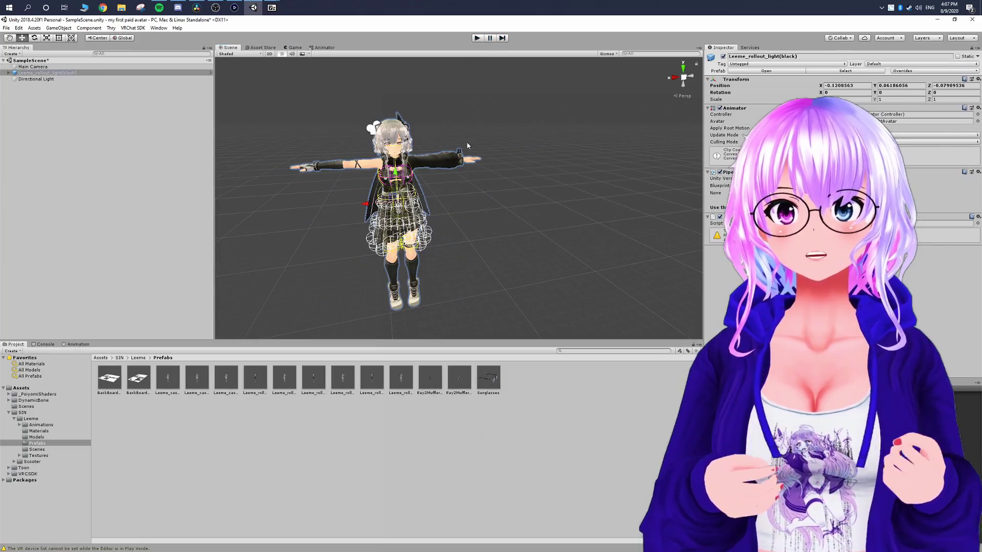
key("f")
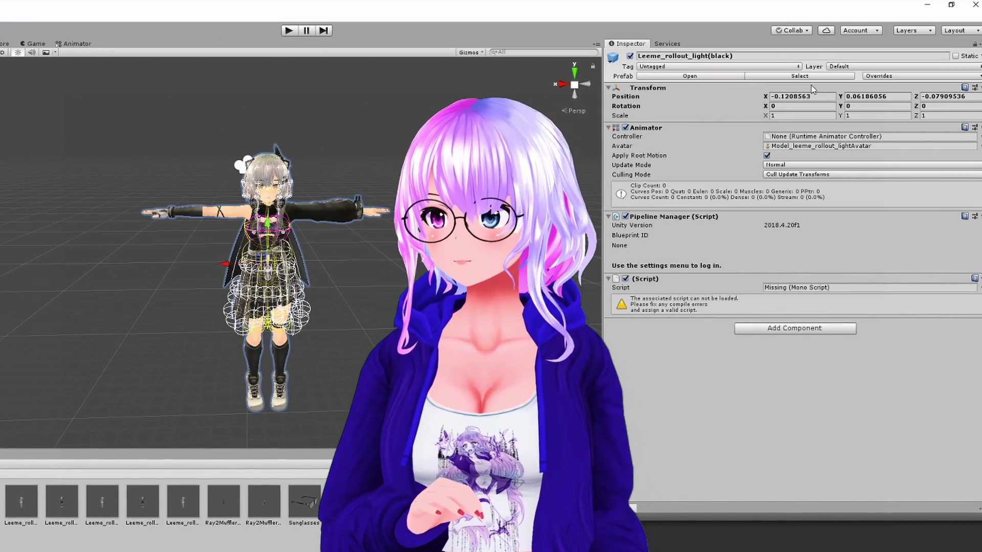
Set the avatar's position to 0, 0, 0 and remove the missing (Script) component.
left_click(800, 96)
type("0")
left_click(891, 97)
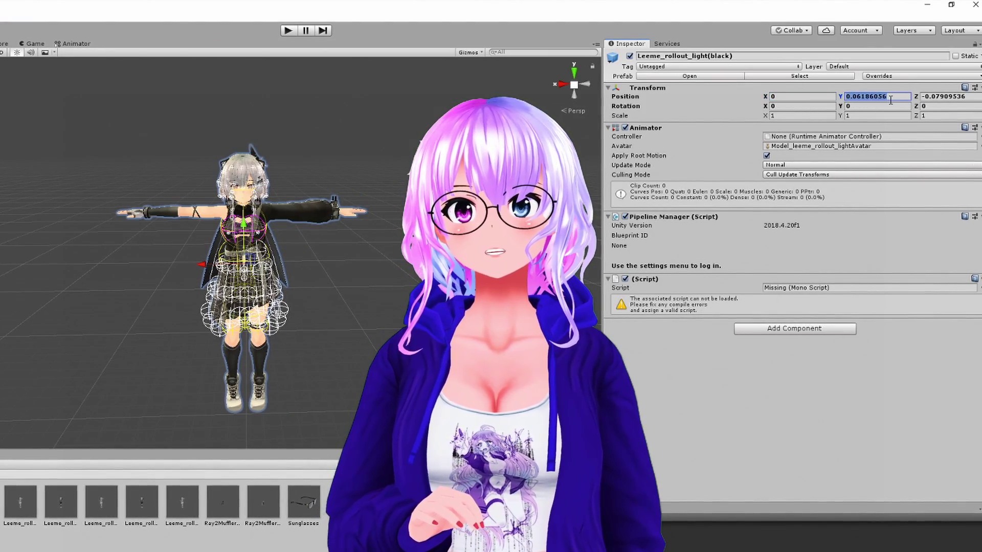
type("0")
left_click(926, 96)
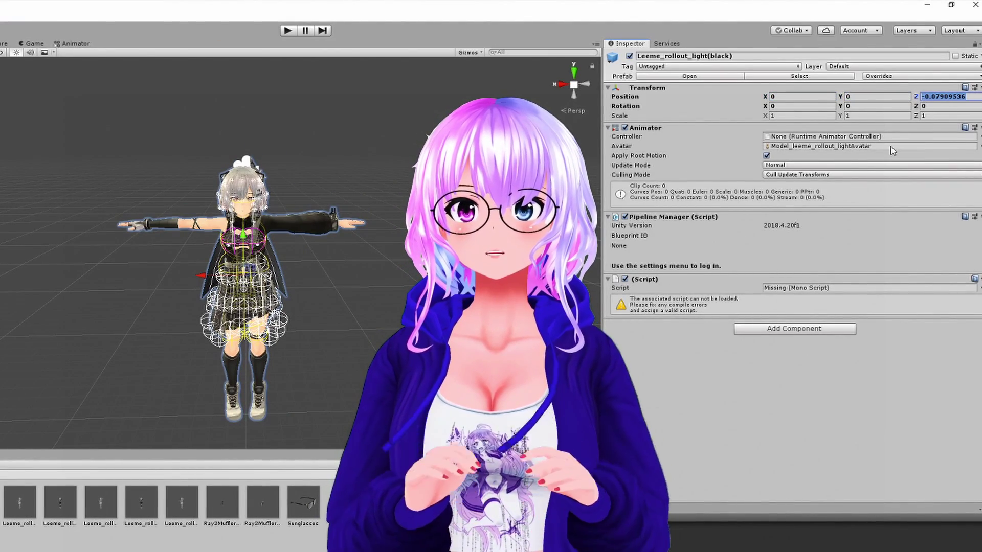
type("0")
key("Return")
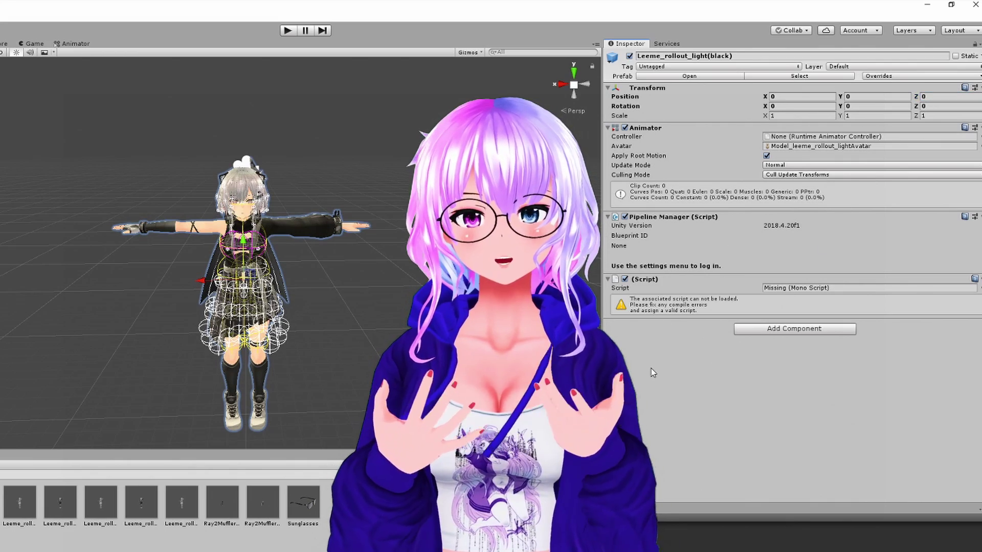
left_click(975, 278)
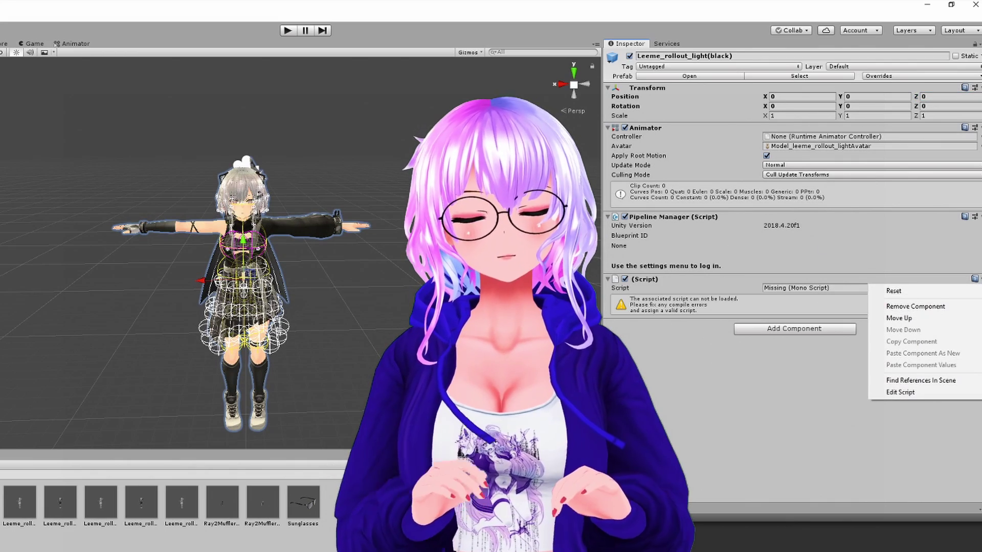
left_click(951, 306)
Add a VRC Avatar Descriptor and switch to a side view of the avatar's head.
left_click(830, 284)
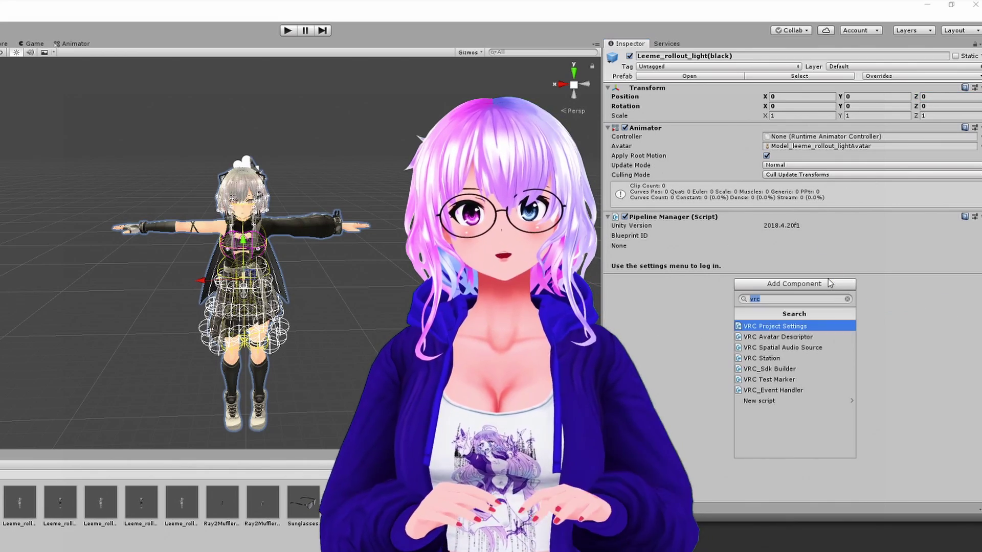
left_click(816, 338)
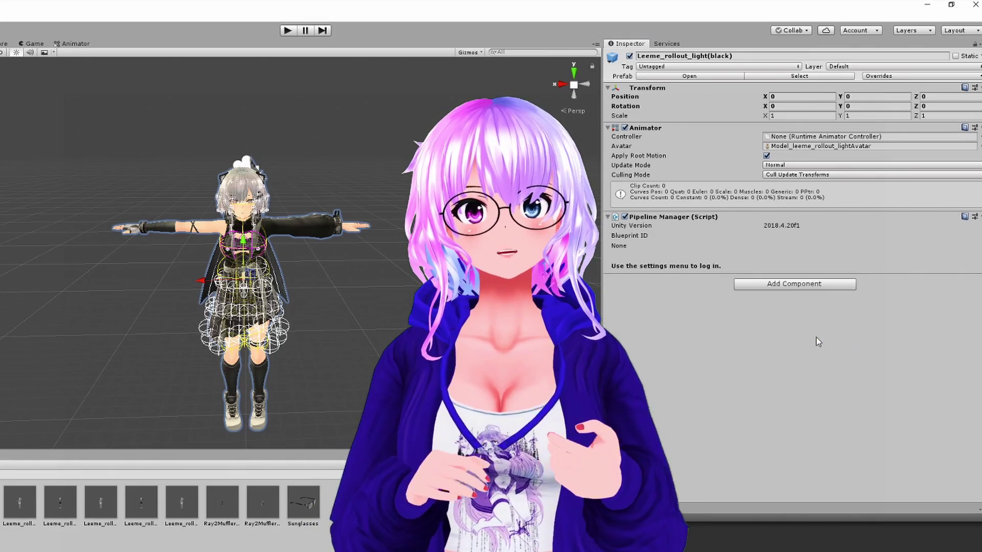
middle_click_drag(300, 300, 331, 276)
scroll(332, 276, "down", 5)
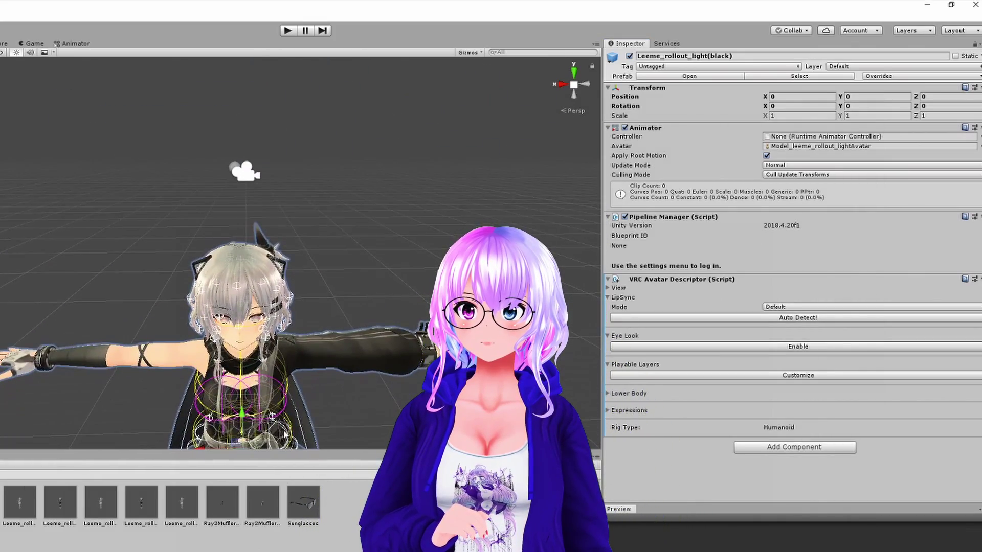
middle_click_drag(285, 438, 364, 304)
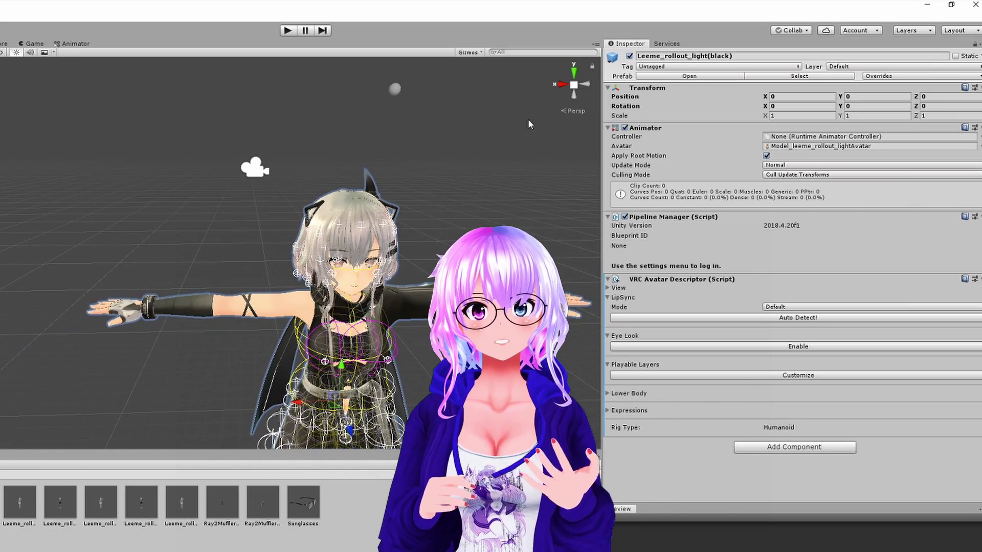
left_click(561, 86)
scroll(315, 247, "down", 3)
middle_click_drag(315, 246, 278, 316)
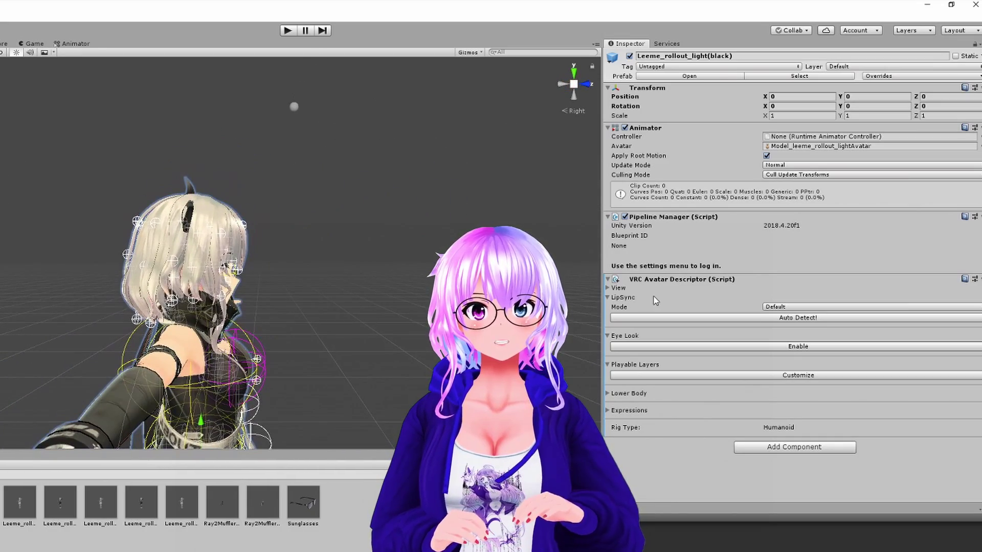
Set the descriptor's view position to Y 1.25 and Z 0.07.
left_click(608, 290)
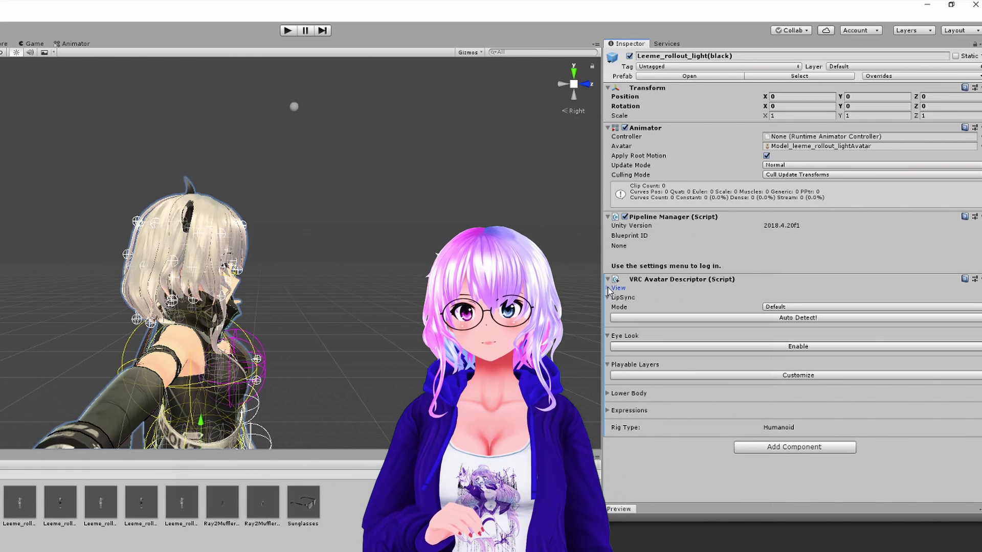
left_click(862, 298)
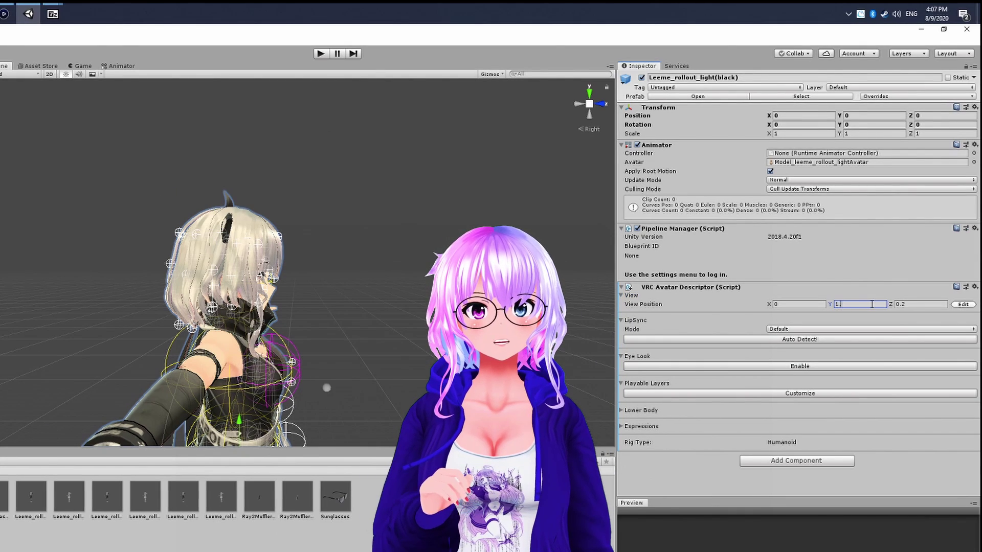
left_click(918, 305)
scroll(251, 285, "up", 5)
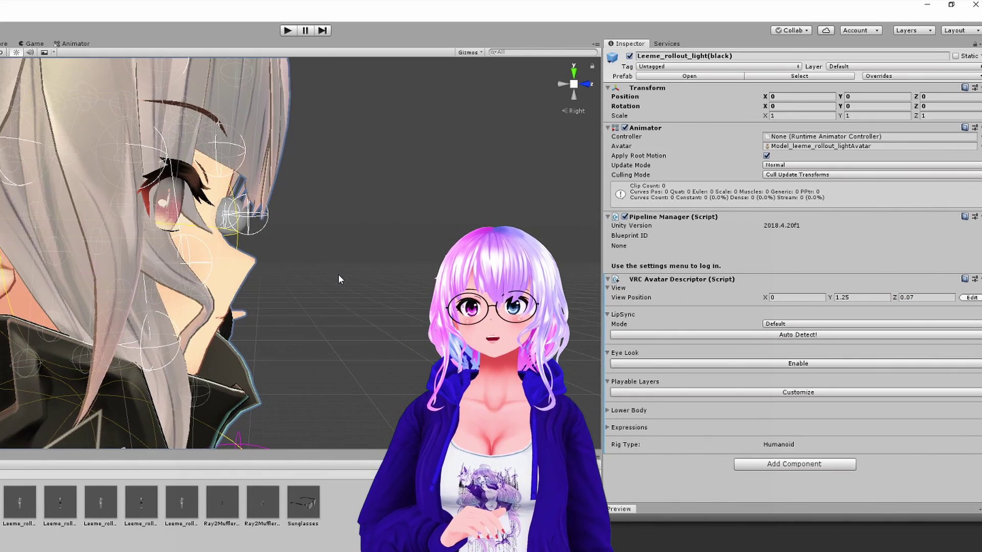
Set LipSync Mode to Viseme Blend Shape and use Body as the face mesh.
left_click(800, 324)
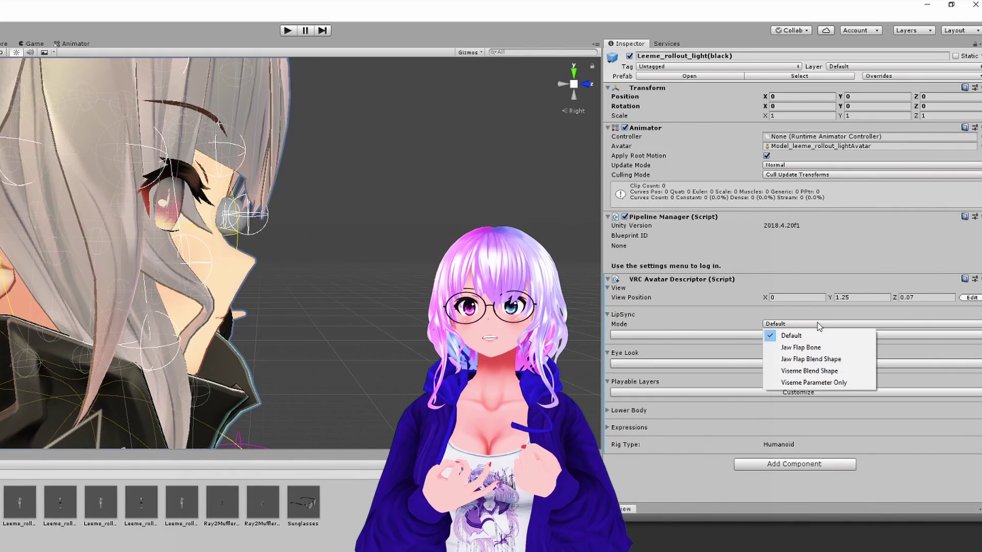
left_click(811, 372)
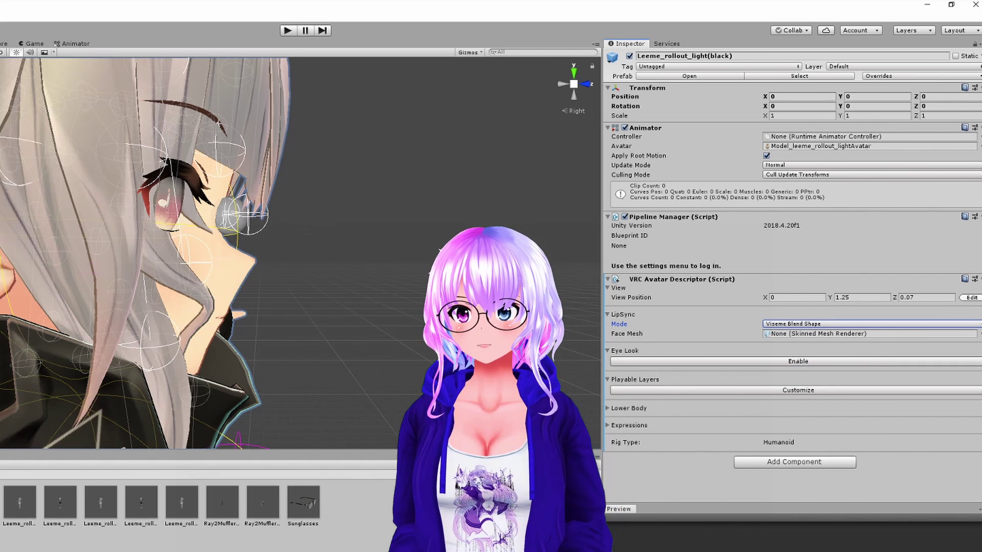
left_click(979, 333)
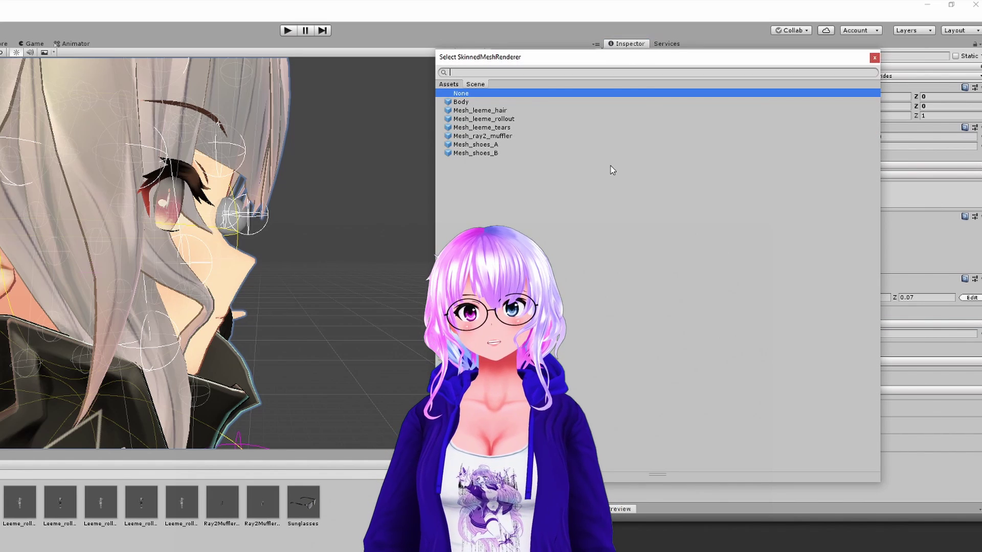
double_click(463, 102)
Assign mouth blend shapes to the viseme slots, including sil and RR.
left_click(818, 344)
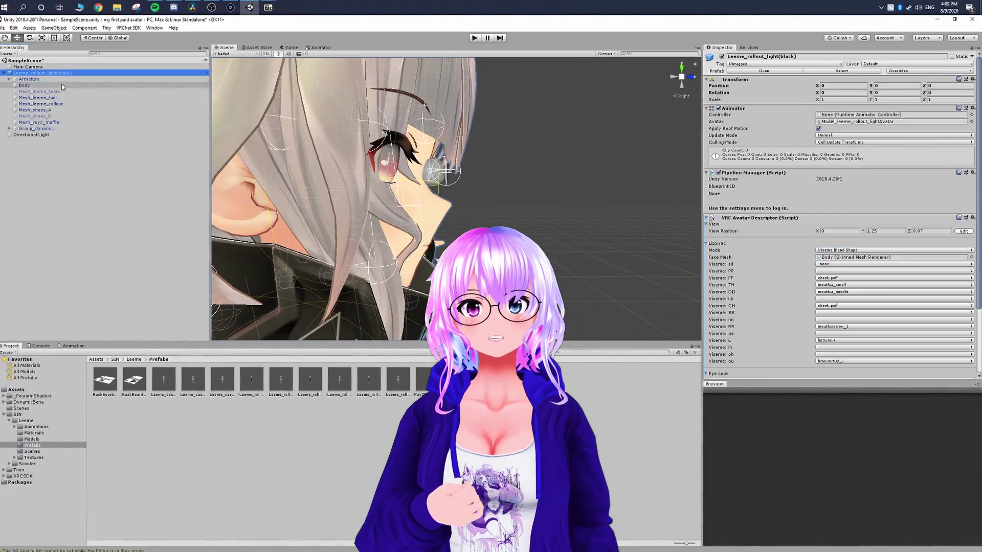
left_click(895, 333)
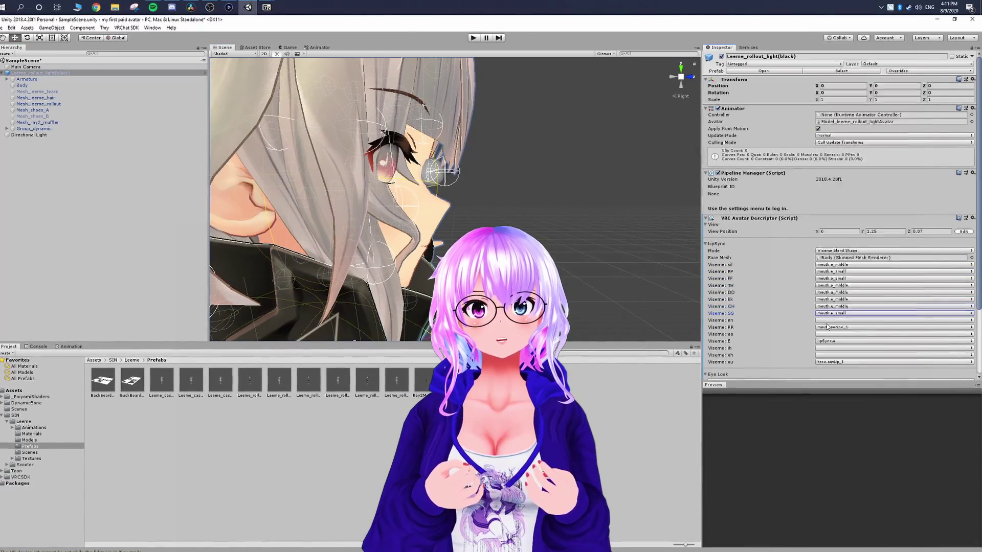
left_click(827, 327)
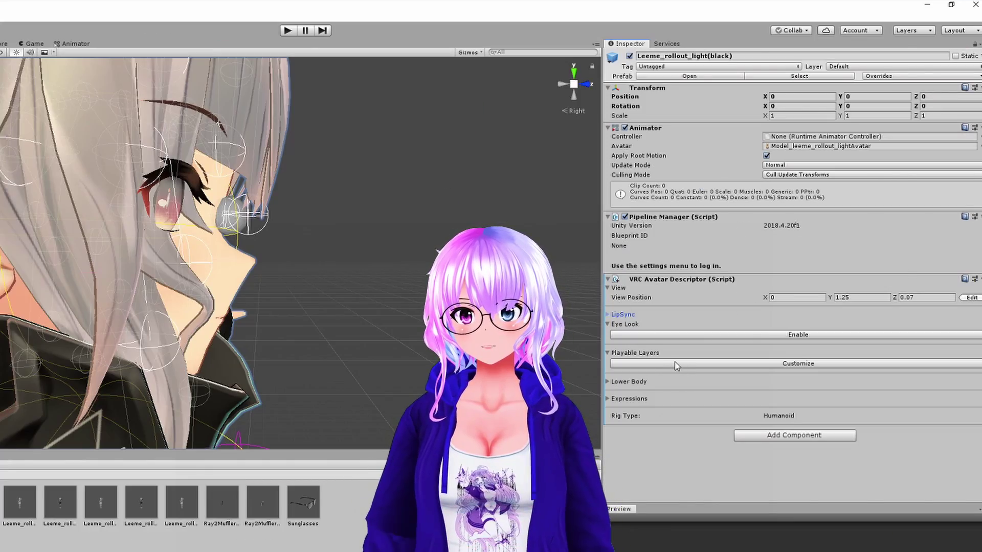
Enable Eye Look and expand Armature > Hips > Spine > Chest > Neck > Head in the Hierarchy.
left_click(738, 336)
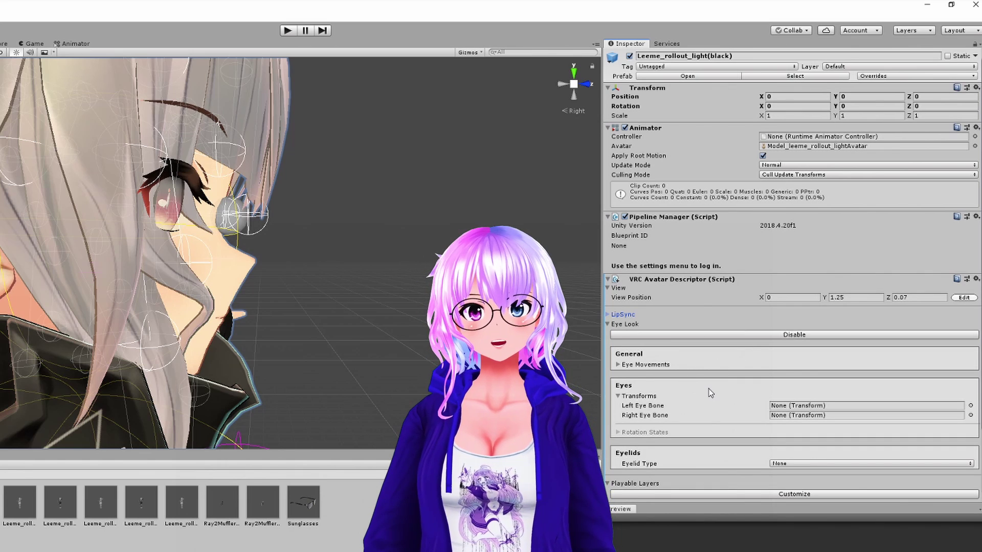
scroll(710, 393, "down", 4)
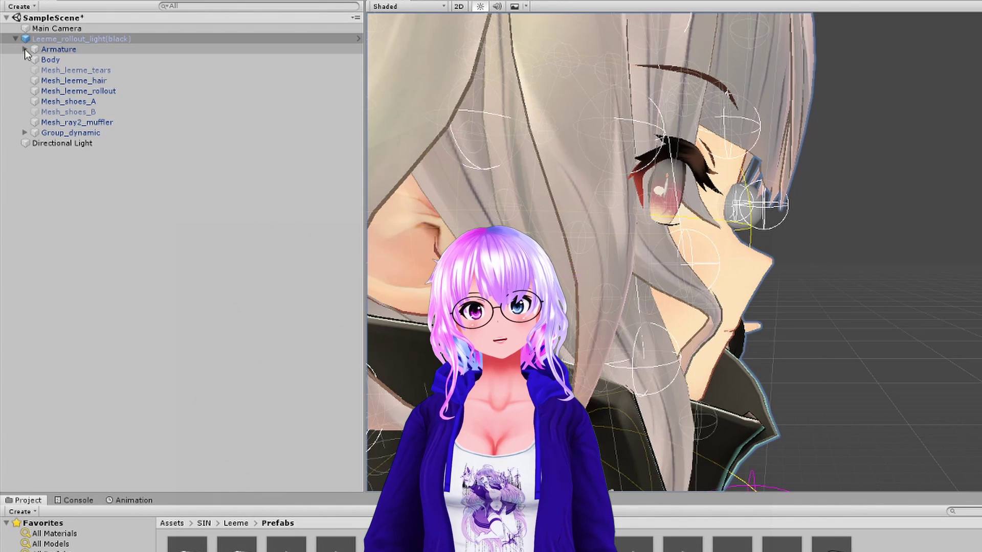
left_click(14, 79)
left_click(35, 60)
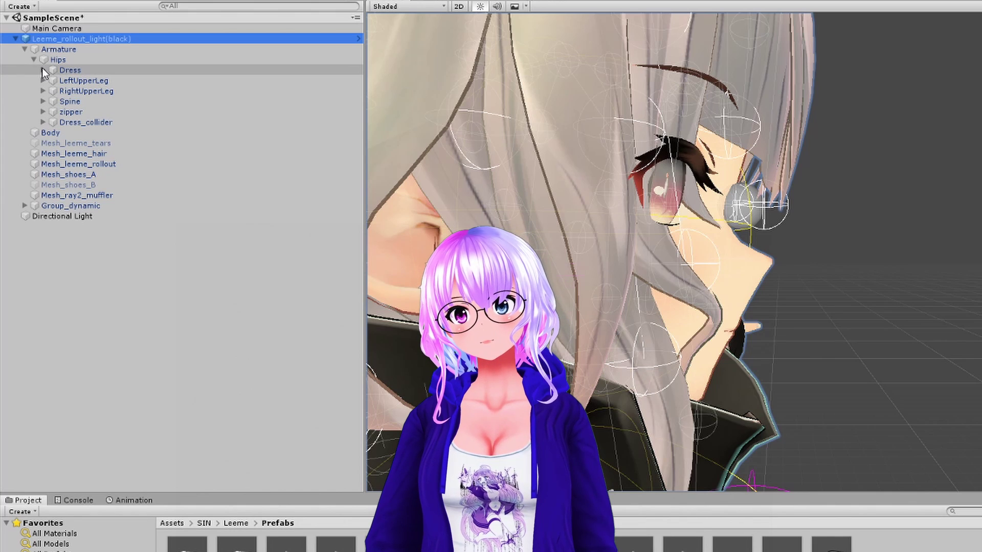
left_click(42, 102)
left_click(52, 112)
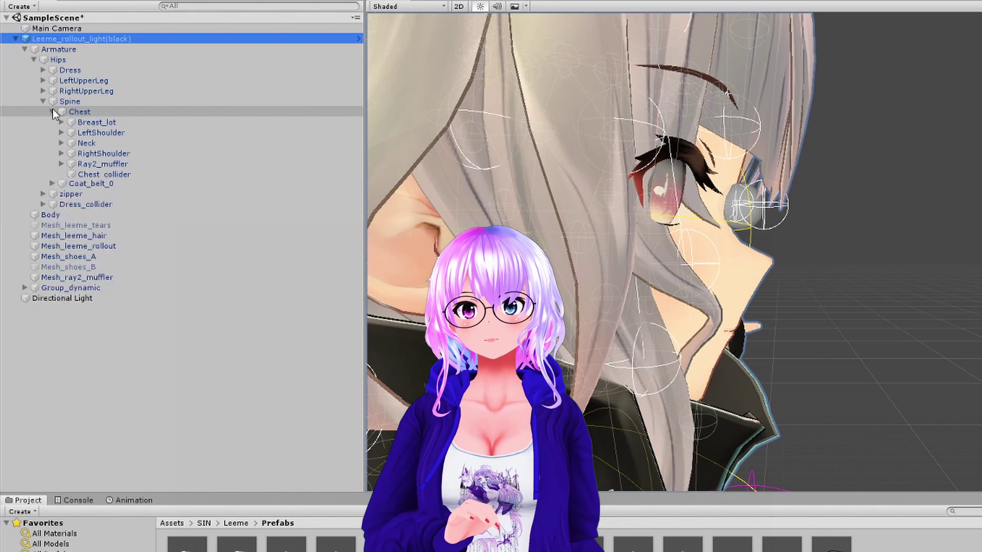
left_click(60, 144)
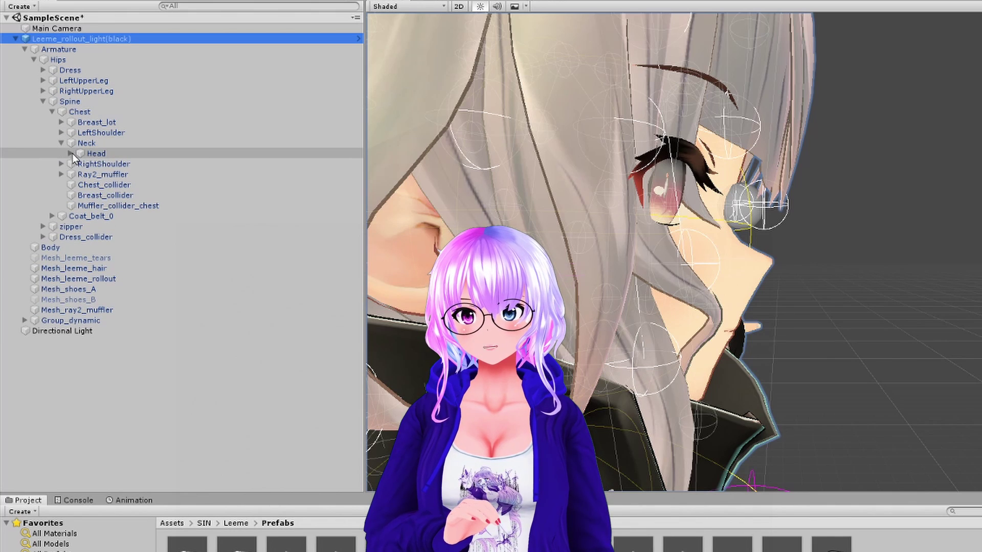
left_click(71, 154)
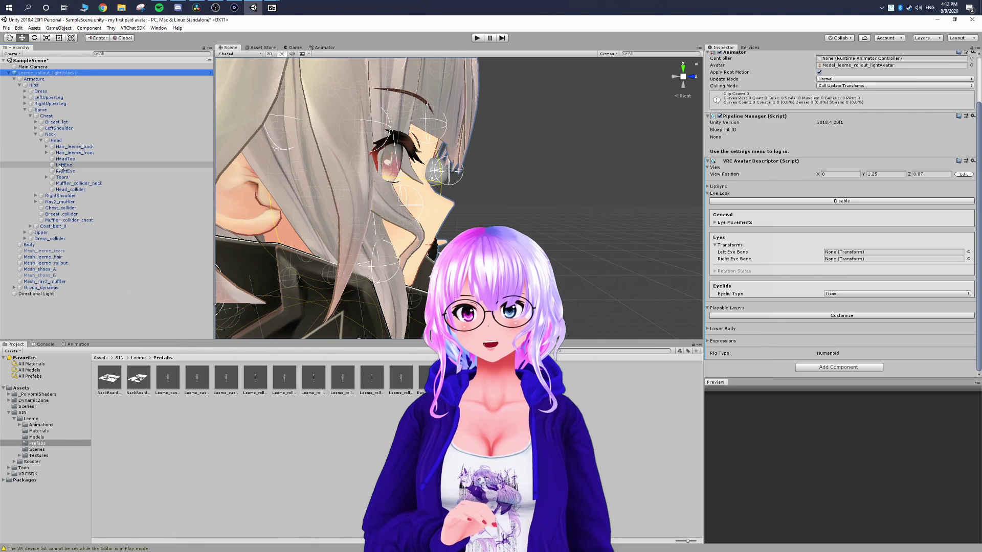
Assign LeftEye and RightEye as the Left and Right Eye Bones.
left_click_drag(60, 166, 637, 255)
left_click_drag(888, 258, 863, 252)
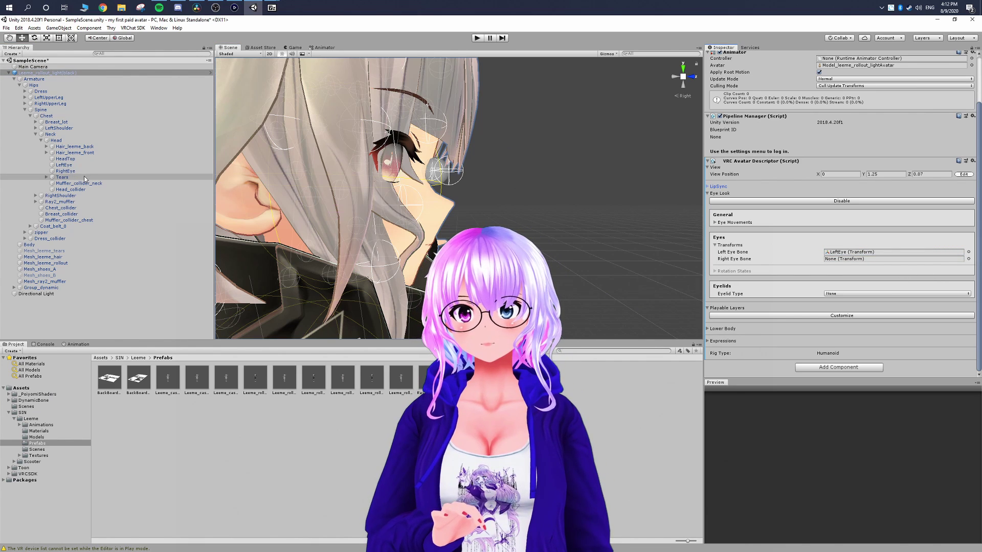
left_click_drag(904, 263, 903, 260)
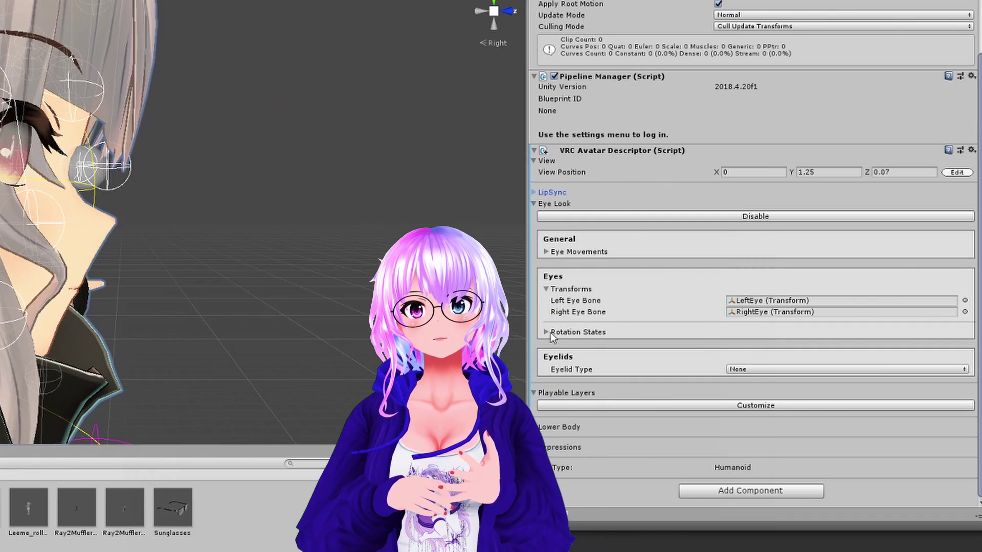
left_click(546, 333)
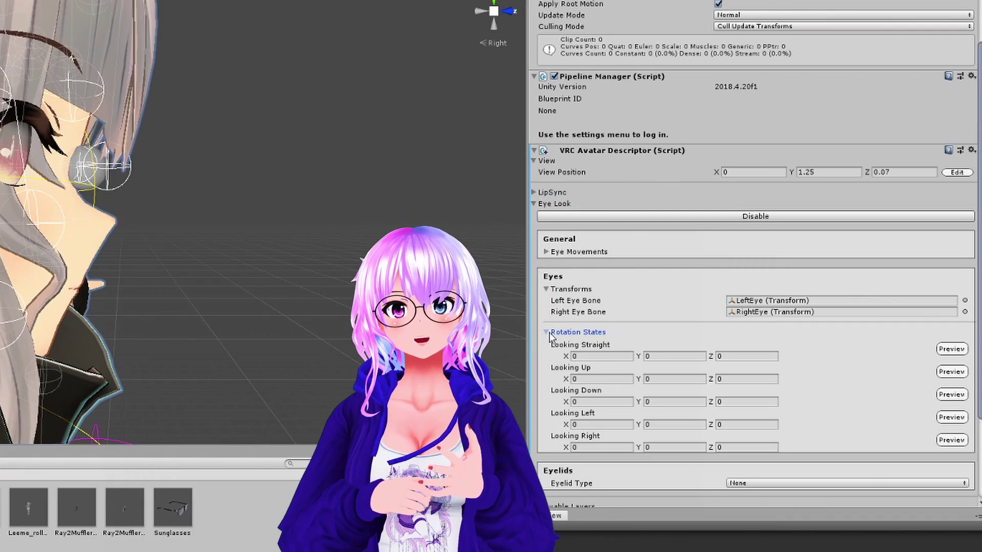
Set the Looking Up X rotation to -40 and Looking Down X to 40.
left_click(481, 12)
left_click(951, 350)
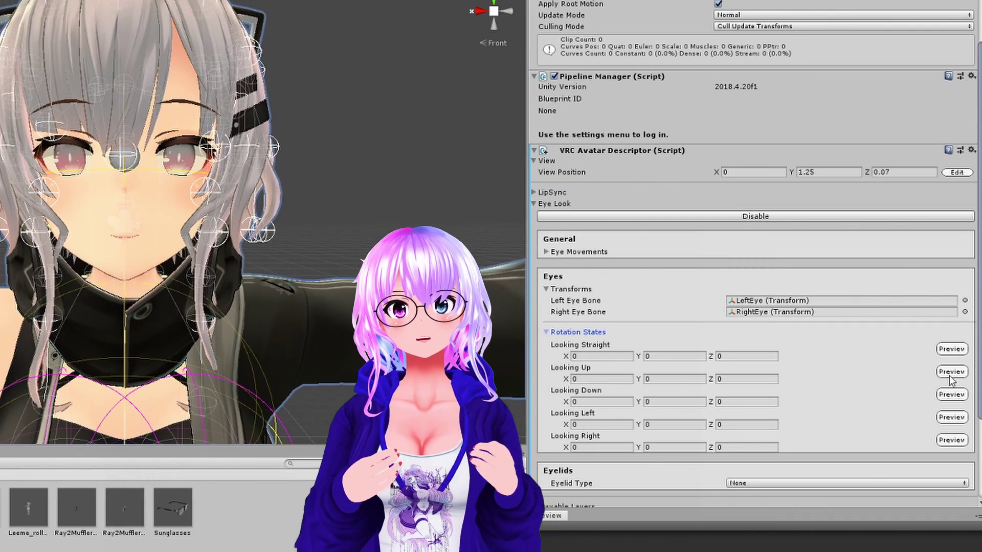
type("1")
scroll(819, 358, "down", 3)
left_click(947, 259)
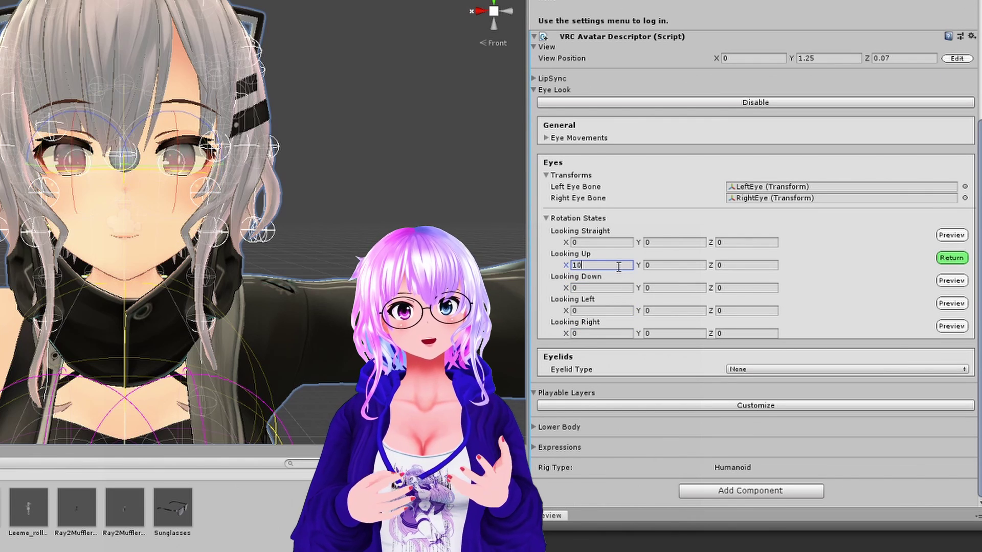
key("BackSpace")
type("0")
left_click(672, 264)
type("1")
left_click(581, 264)
type("-40")
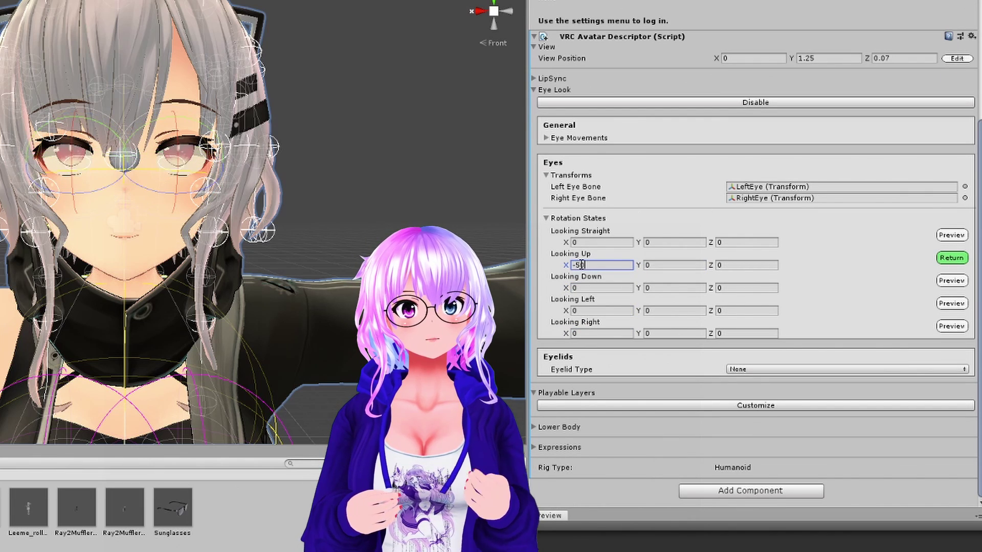
type("40")
Set Looking Left Y to -40 and Looking Right Y to 40, then collapse the foldouts.
left_click(660, 311)
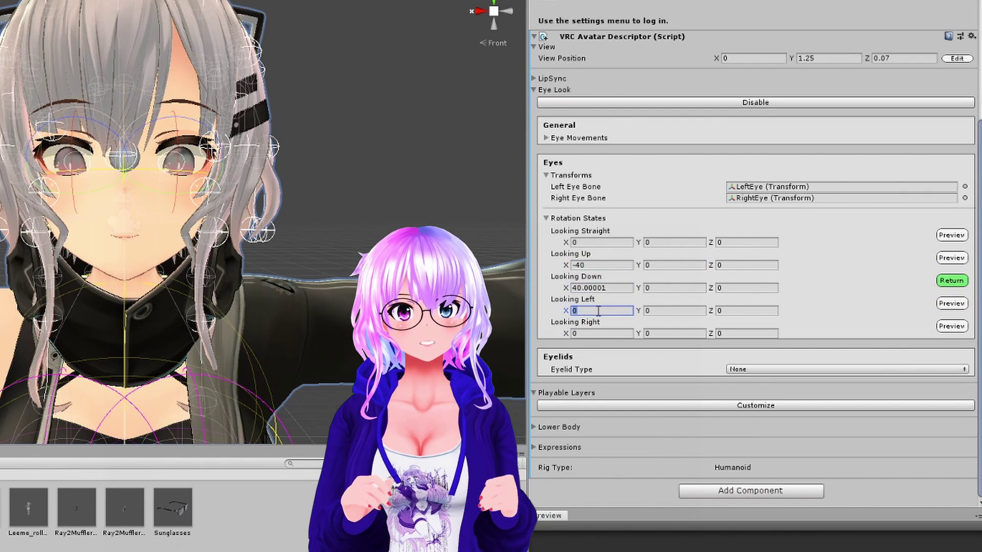
type("-40")
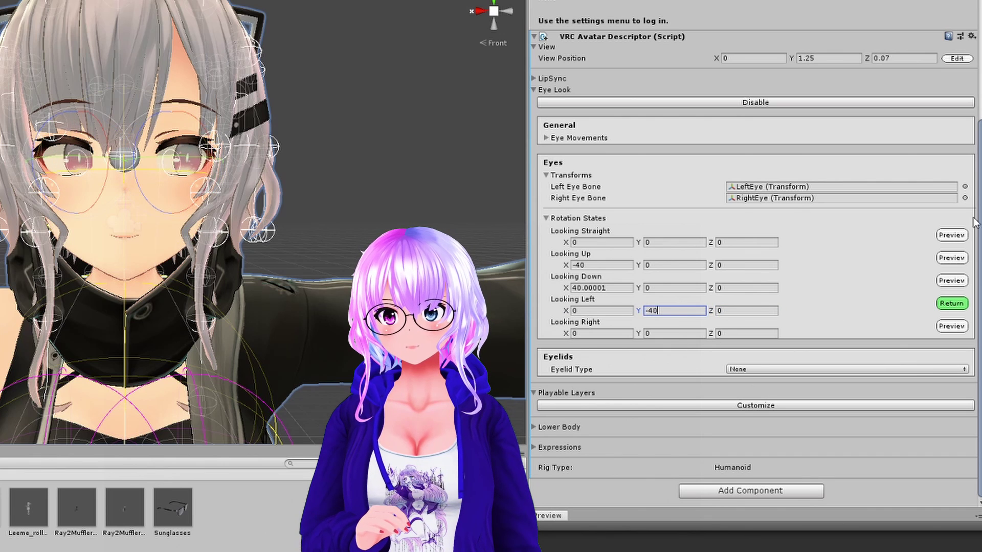
left_click(675, 333)
type("40")
left_click(546, 175)
left_click(578, 241)
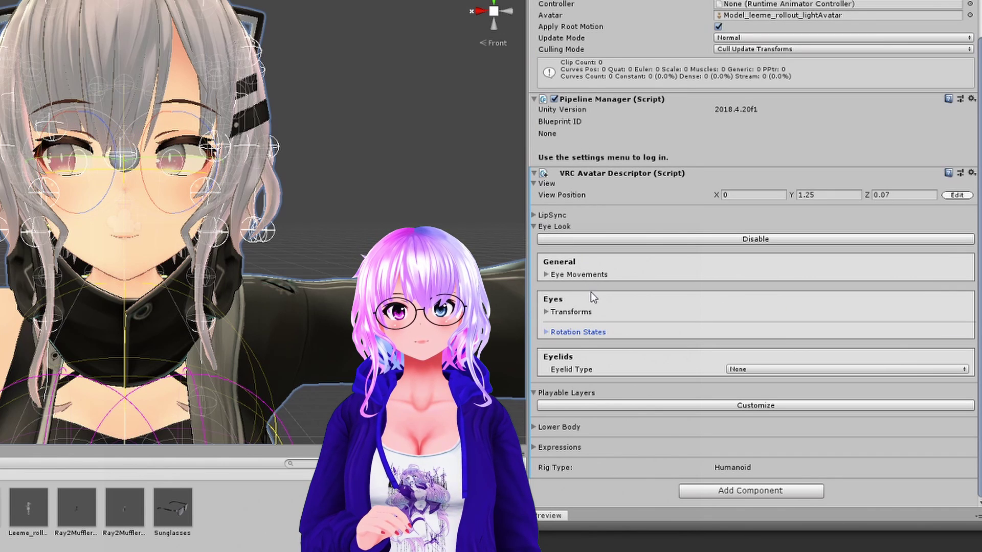
left_click(752, 368)
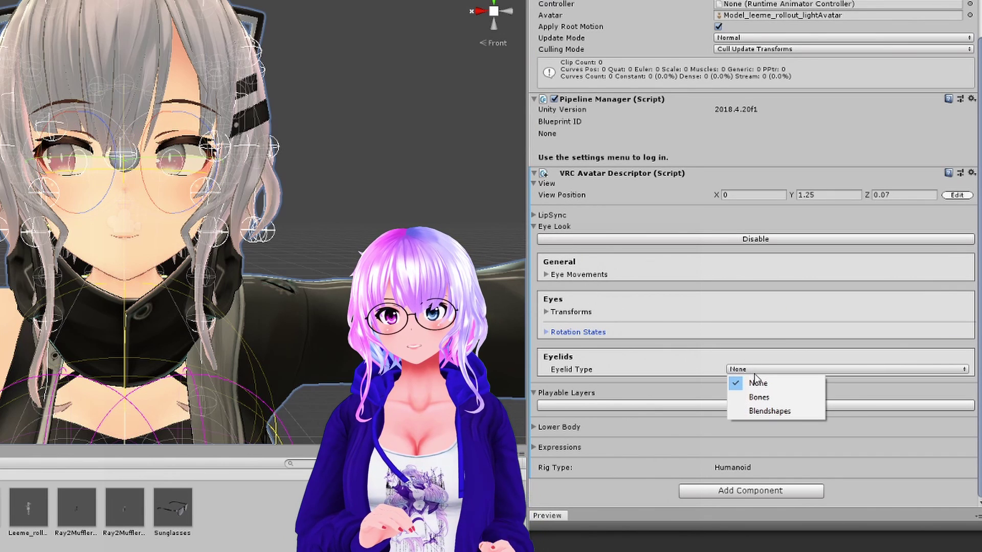
Set Eyelid Type to Blendshapes with Body as the eyelids mesh.
left_click(760, 412)
scroll(747, 369, "down", 1)
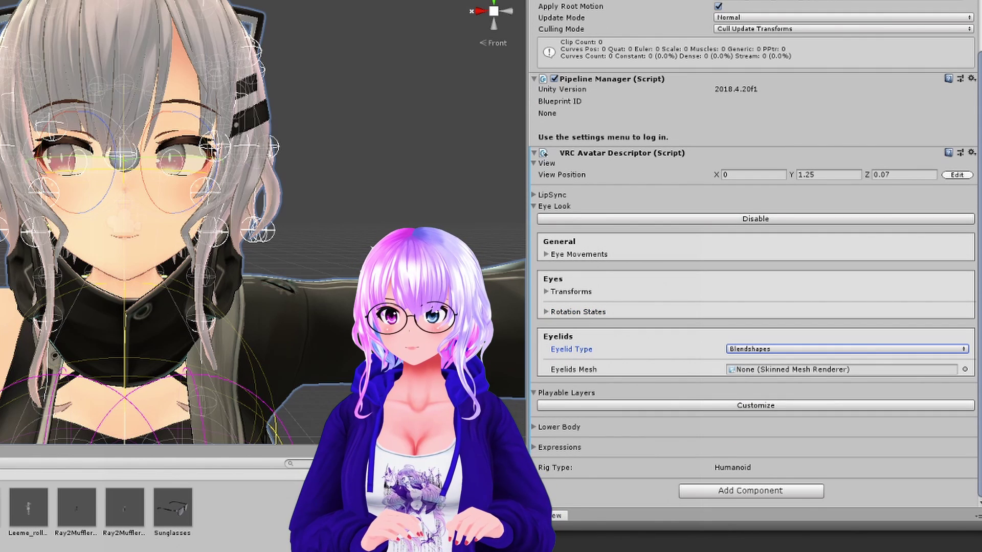
left_click_drag(730, 377, 775, 376)
Set the Blink blendshape to eye.close.
scroll(706, 390, "down", 2)
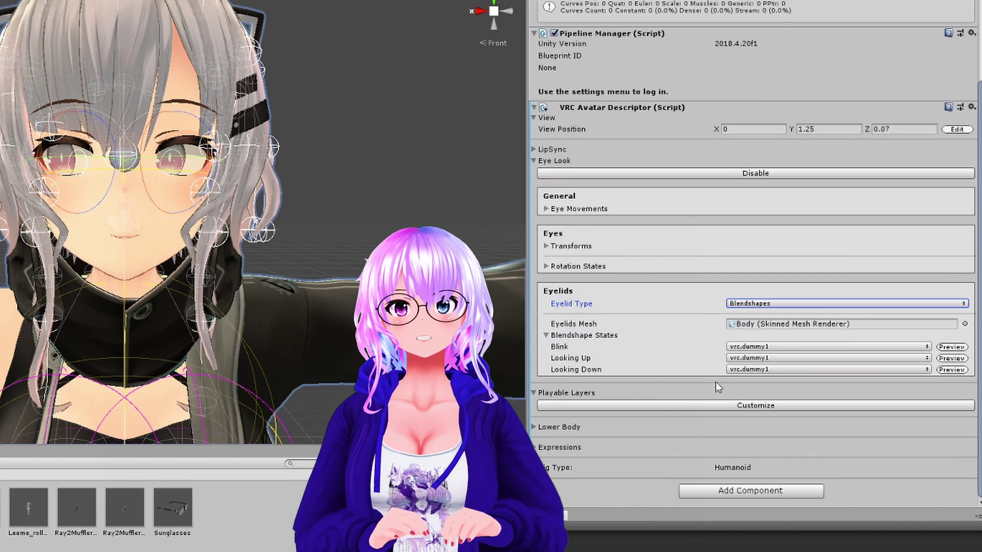
left_click(778, 346)
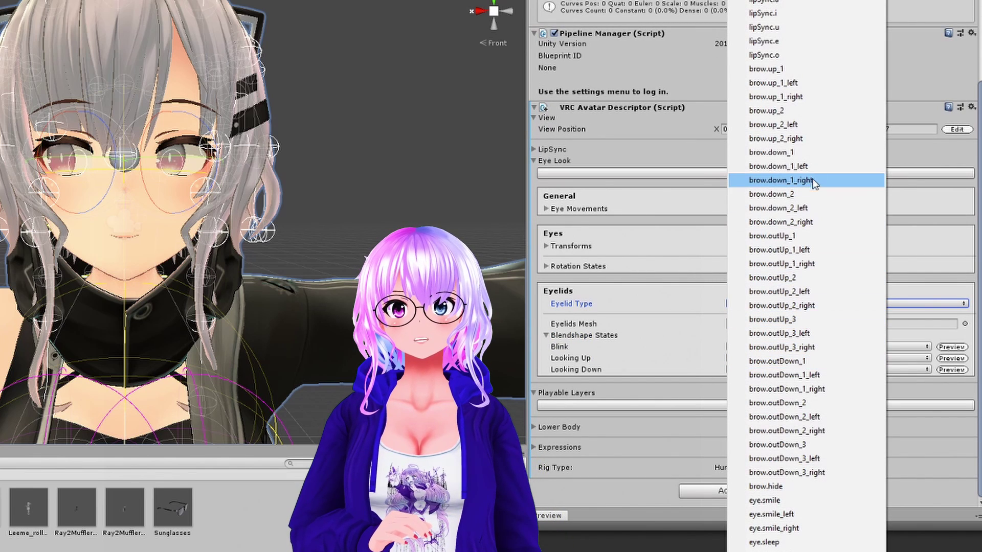
scroll(808, 176, "down", 8)
scroll(800, 172, "up", 8)
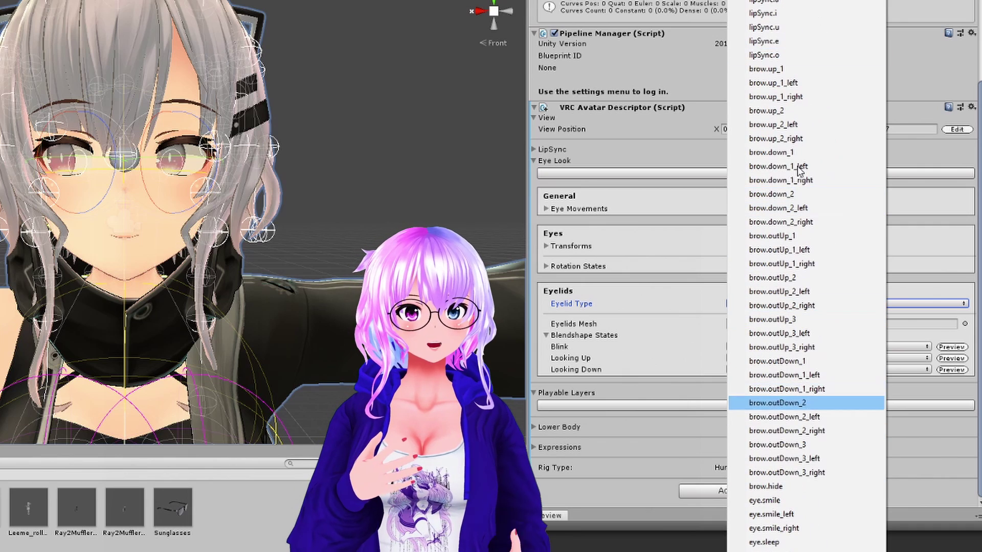
left_click(762, 361)
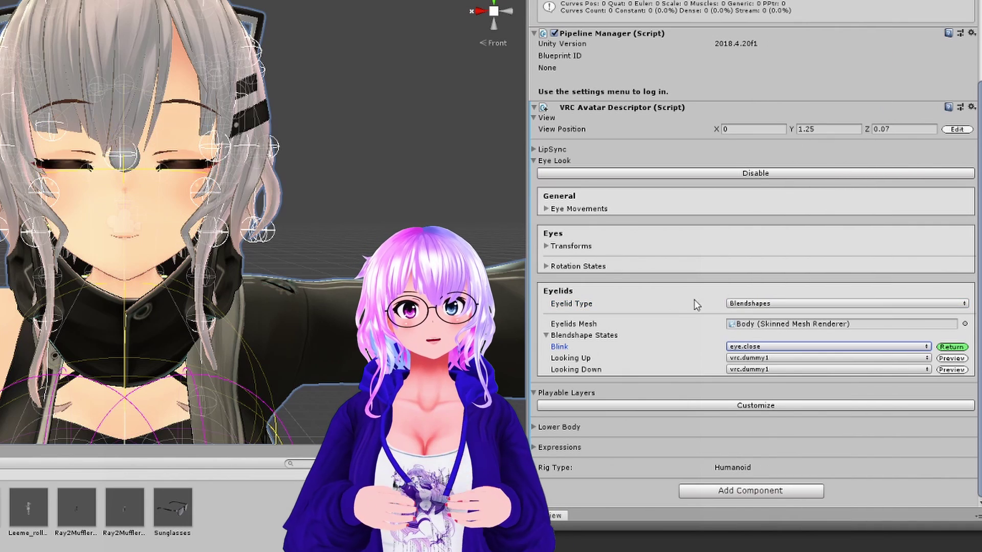
left_click(762, 359)
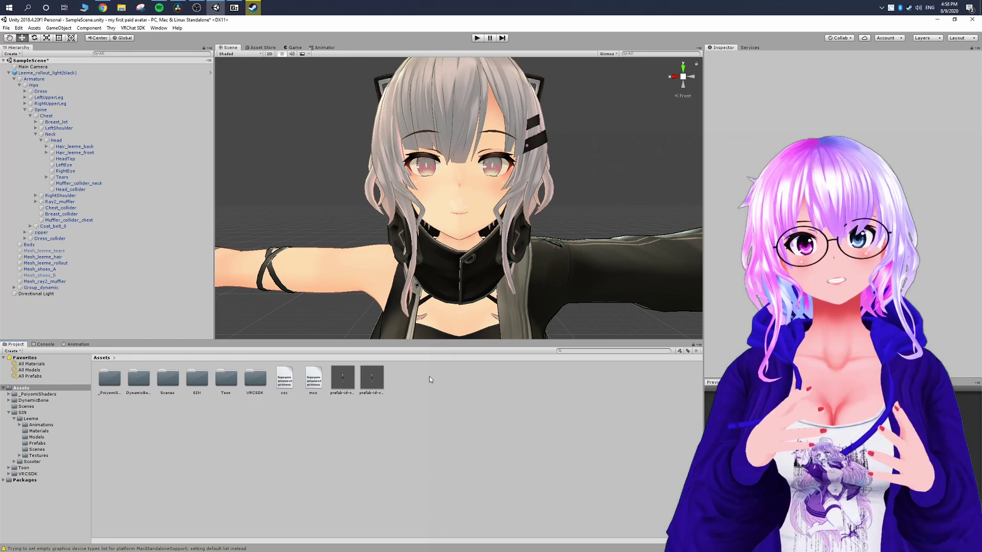
right_click(428, 376)
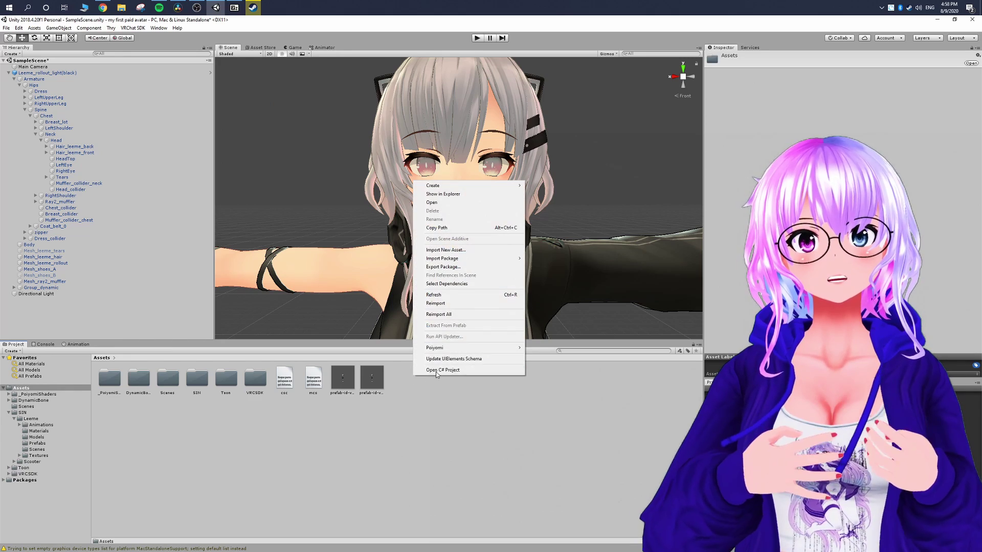
Create an Animator Controller in Assets named FX - Gestures.
mouse_move(496, 185)
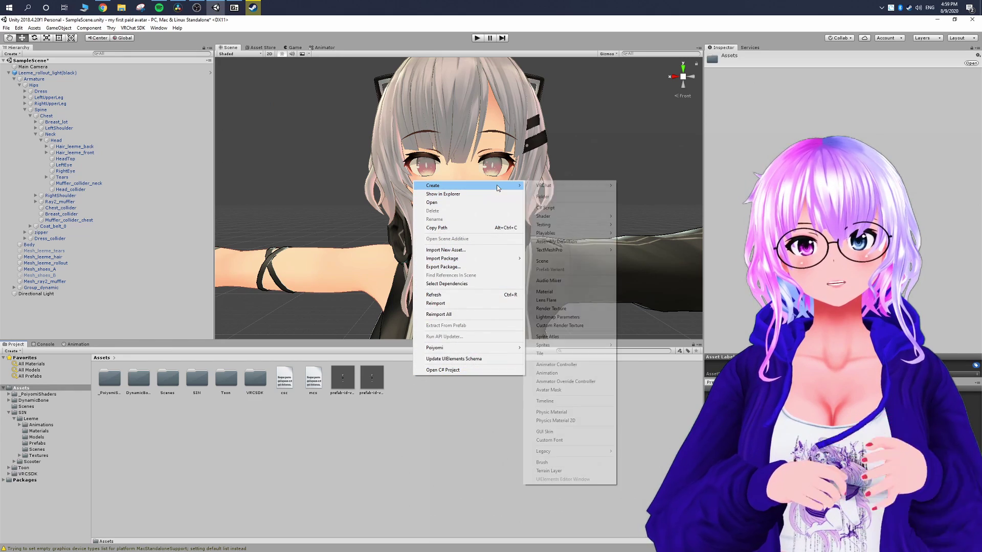
left_click(583, 365)
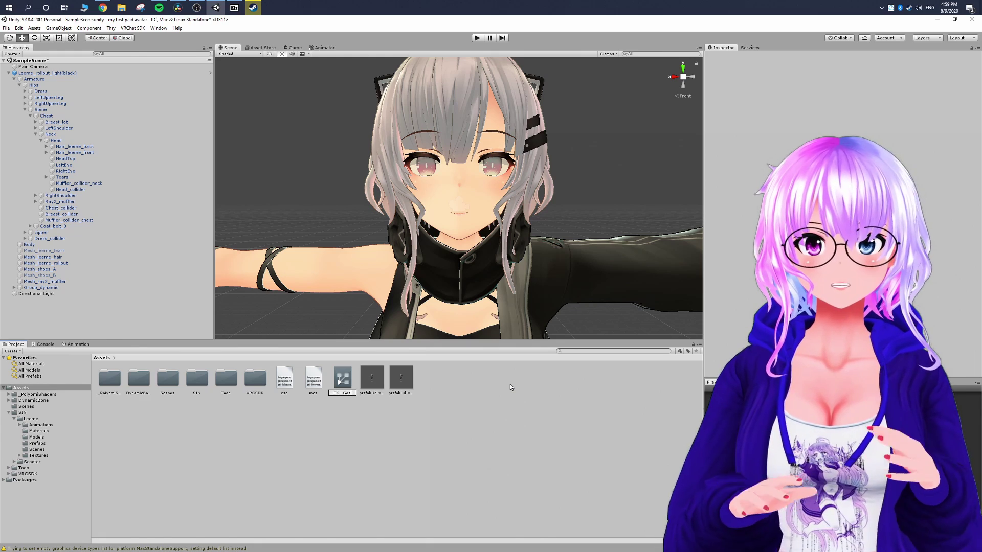
key("Return")
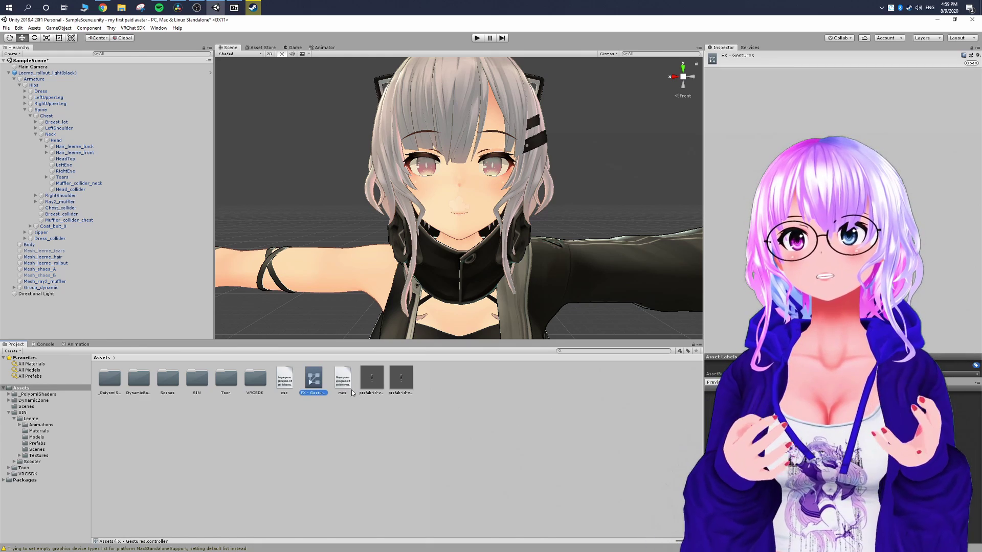
left_click(490, 58)
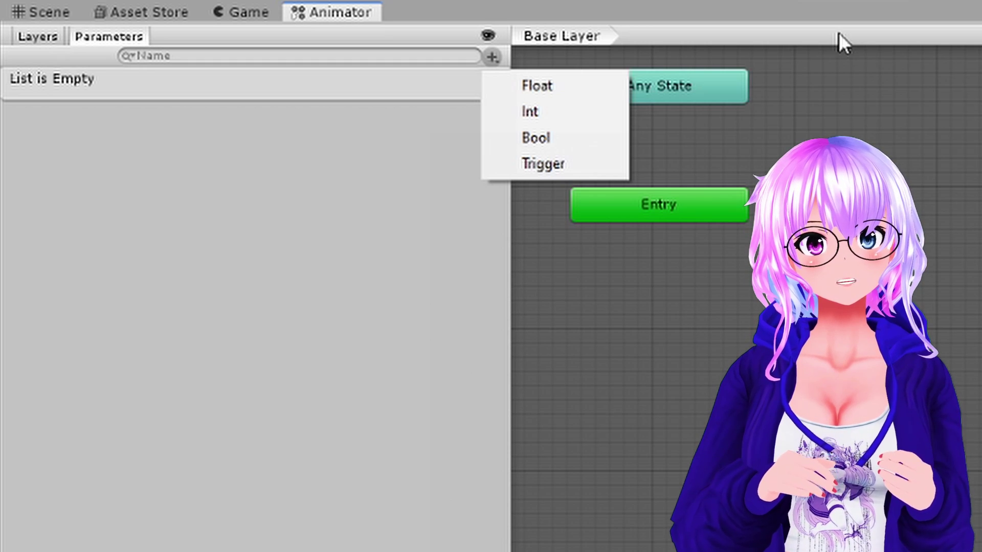
Add the Int parameters GestureLeft and GestureRight to the controller.
left_click(576, 118)
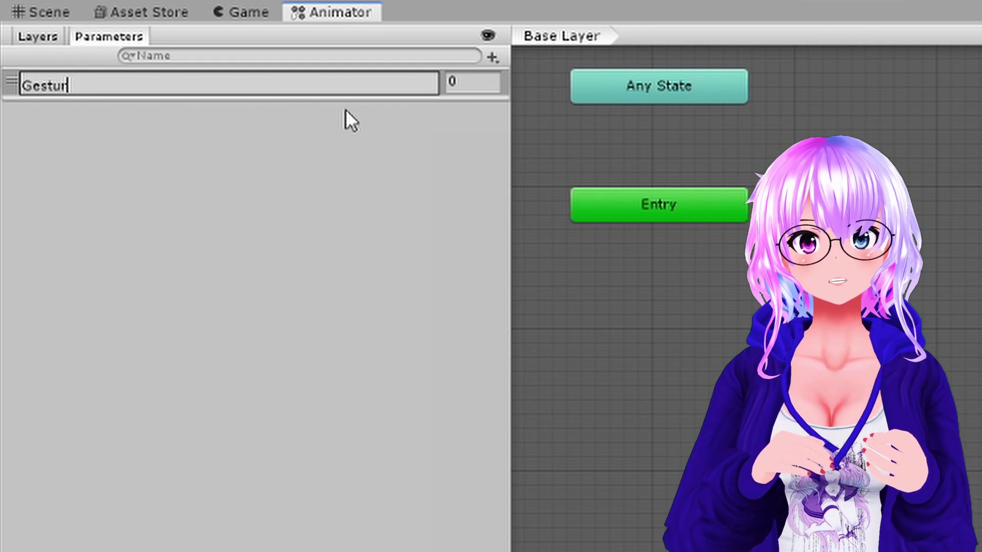
type("GestureLeft")
key("Return")
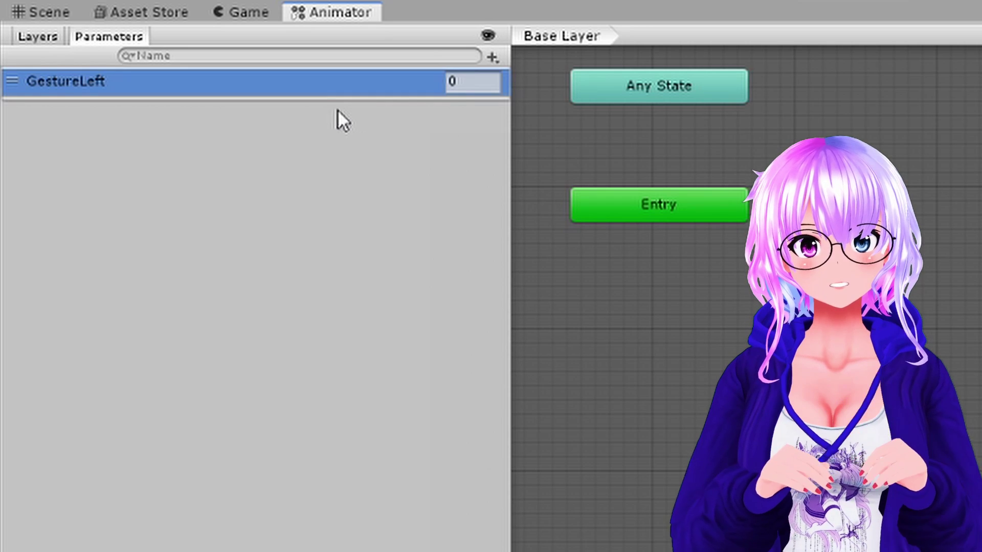
left_click(490, 57)
left_click(540, 111)
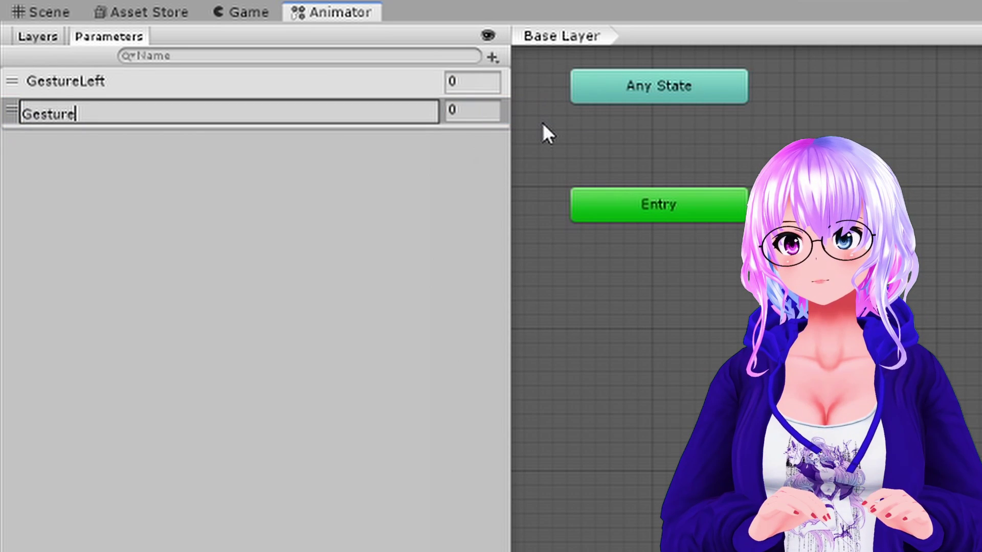
key("Return")
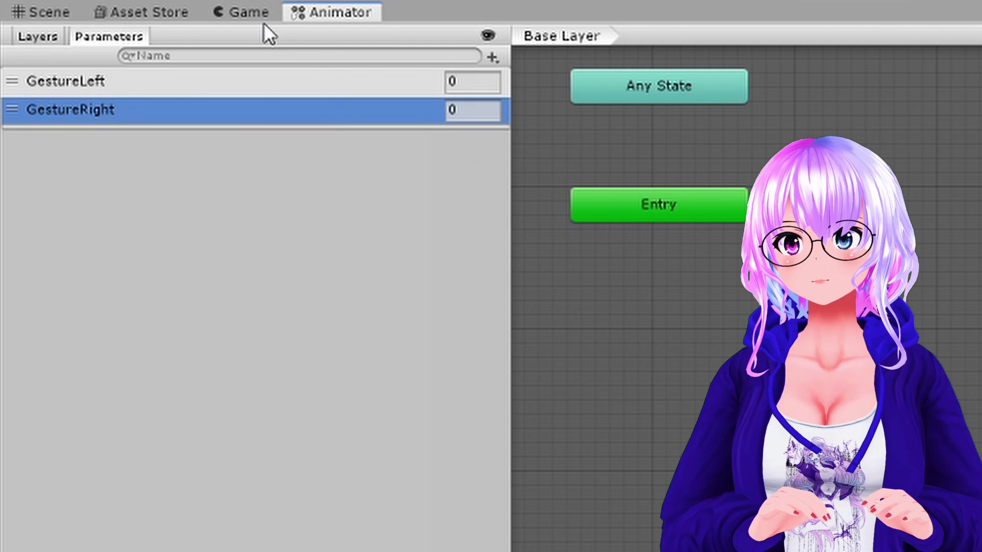
left_click(36, 37)
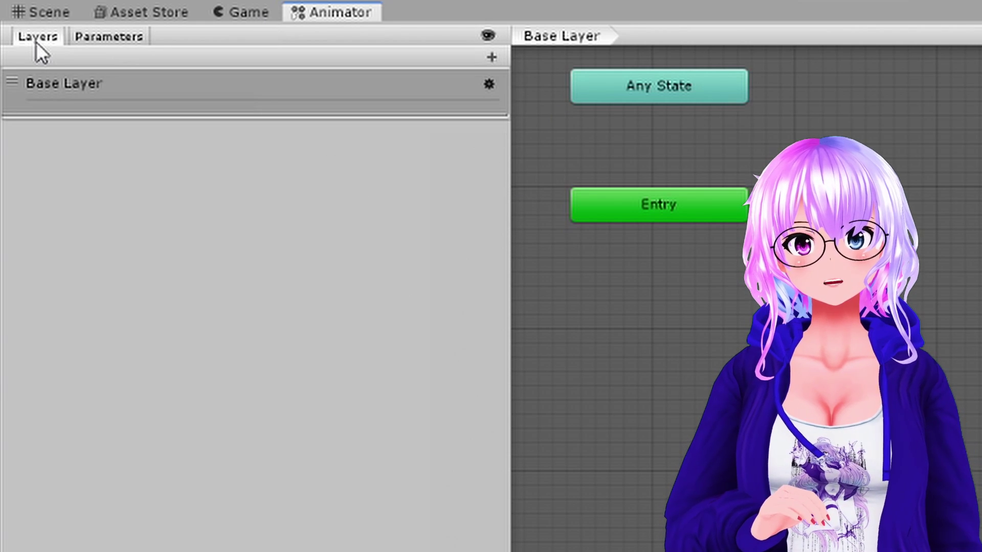
Add two layers named Right Hand Gestures and Left Hand Gestures.
left_click(491, 57)
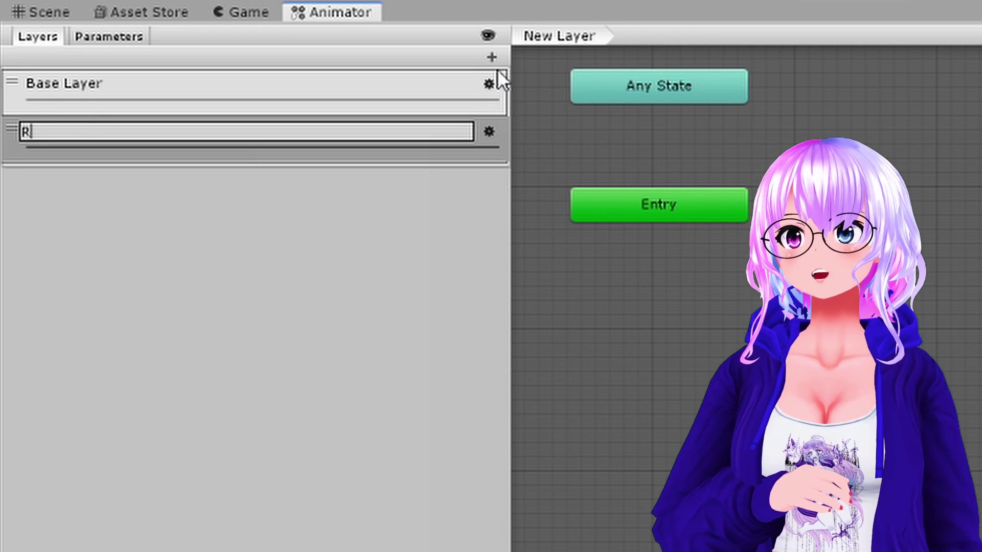
type("Right")
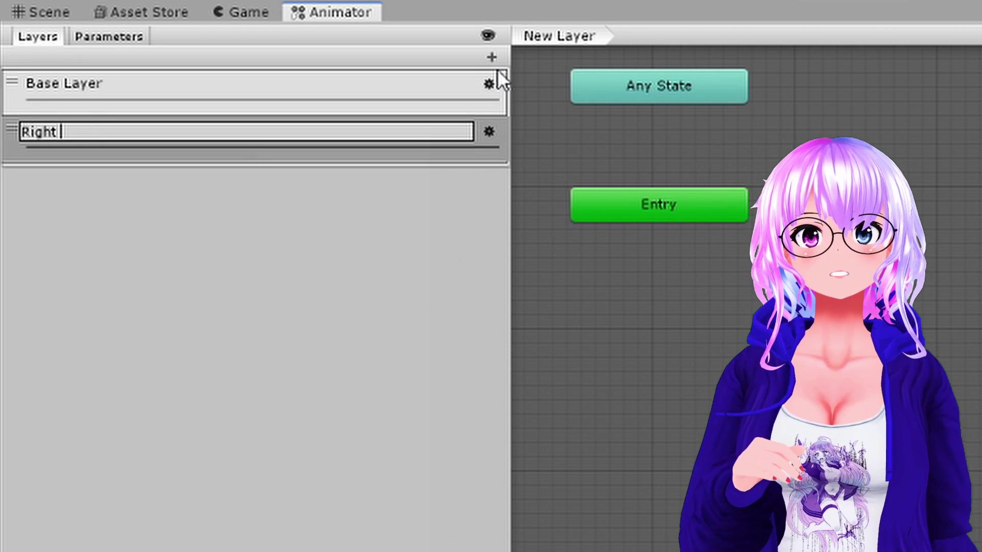
type(" Hand Gestures")
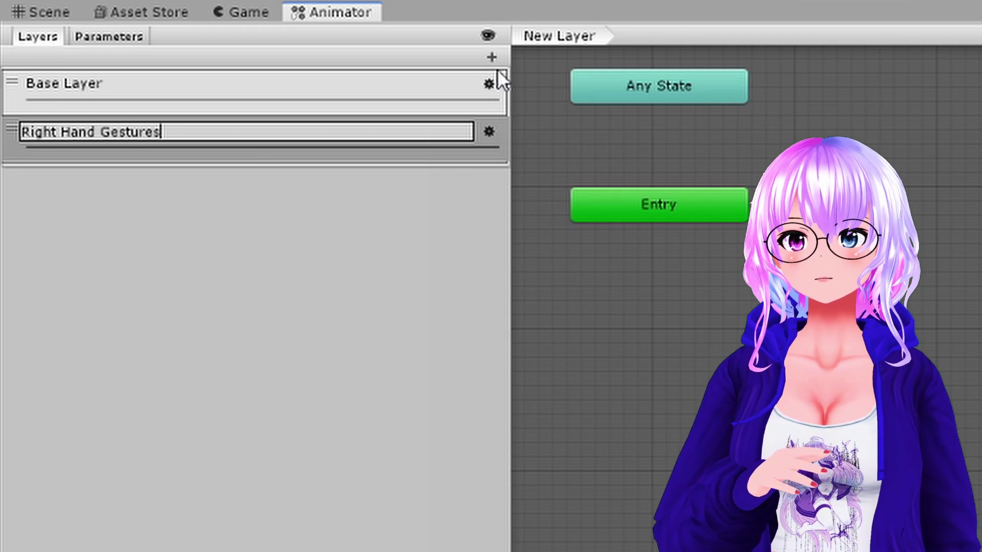
key("Return")
left_click(498, 58)
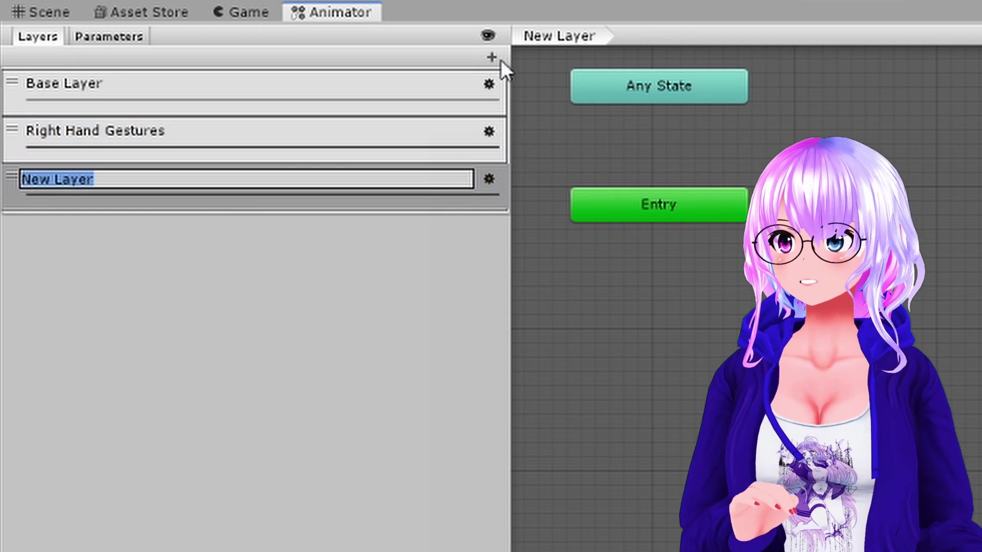
type("Left ")
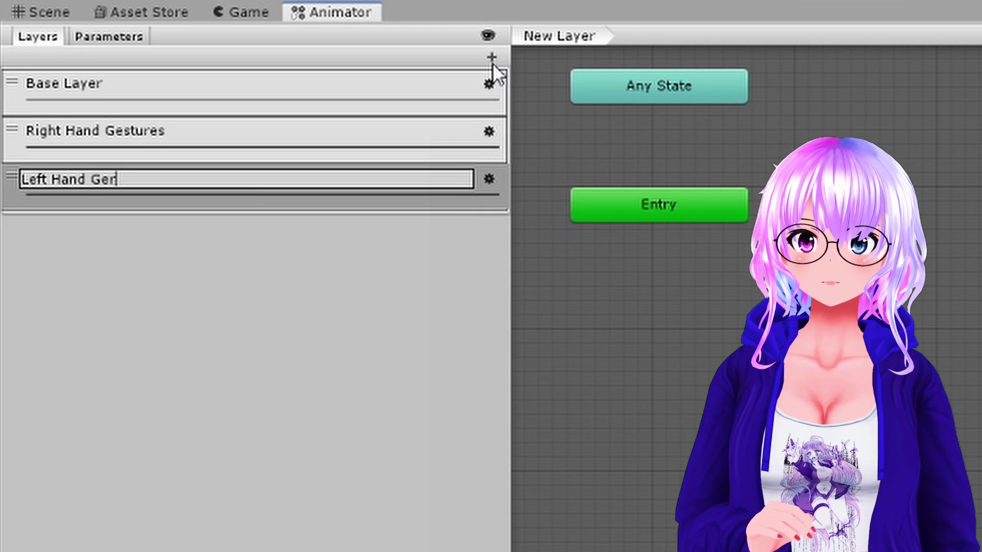
type("Hand Gestures")
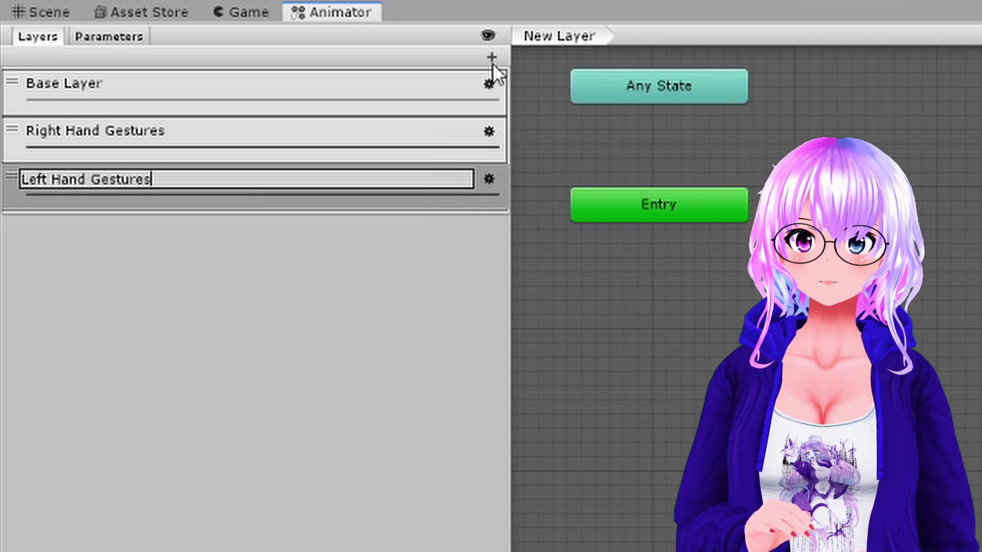
key("Return")
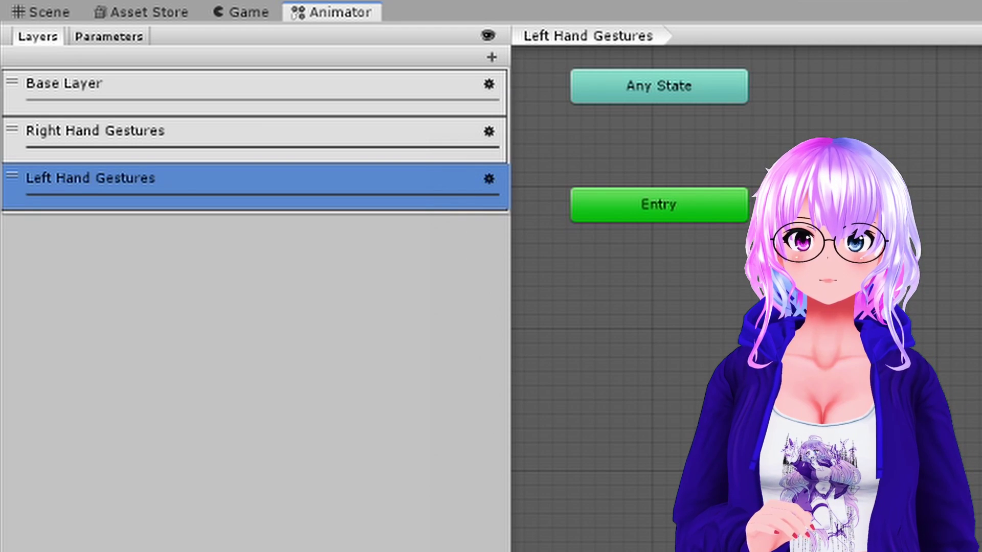
Set the Weight of both the Right and Left Hand Gestures layers to 1.
left_click(489, 134)
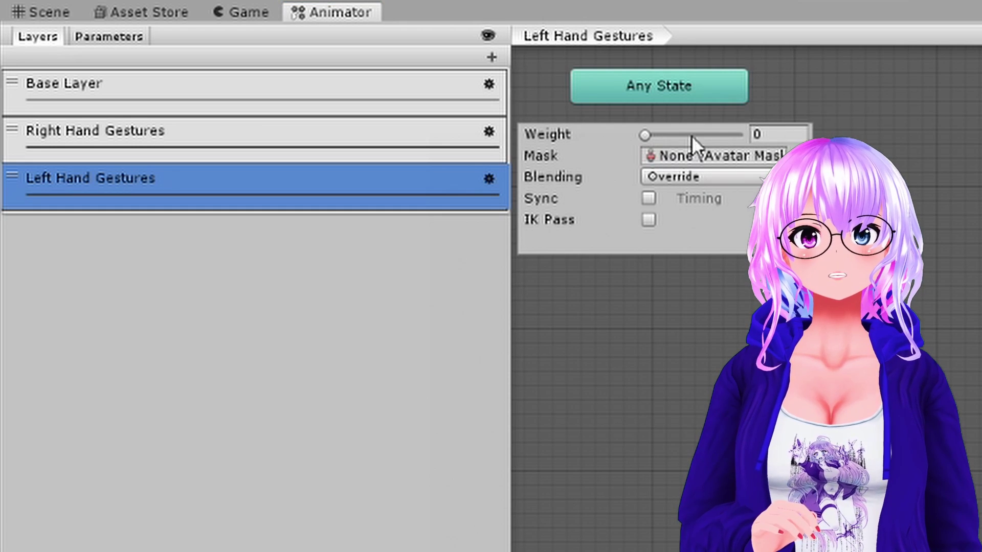
left_click(775, 134)
type("1")
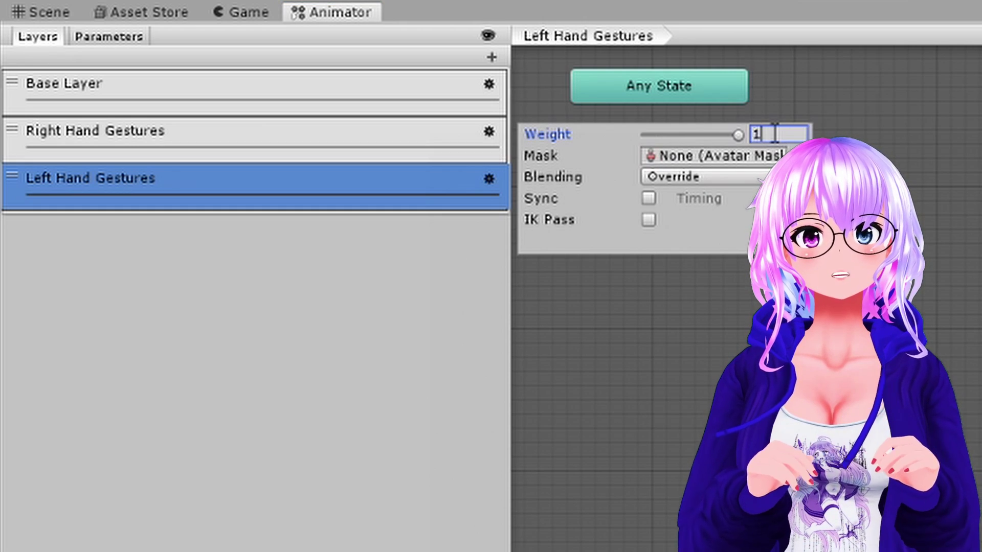
left_click(491, 185)
left_click(490, 184)
left_click(775, 180)
type("1")
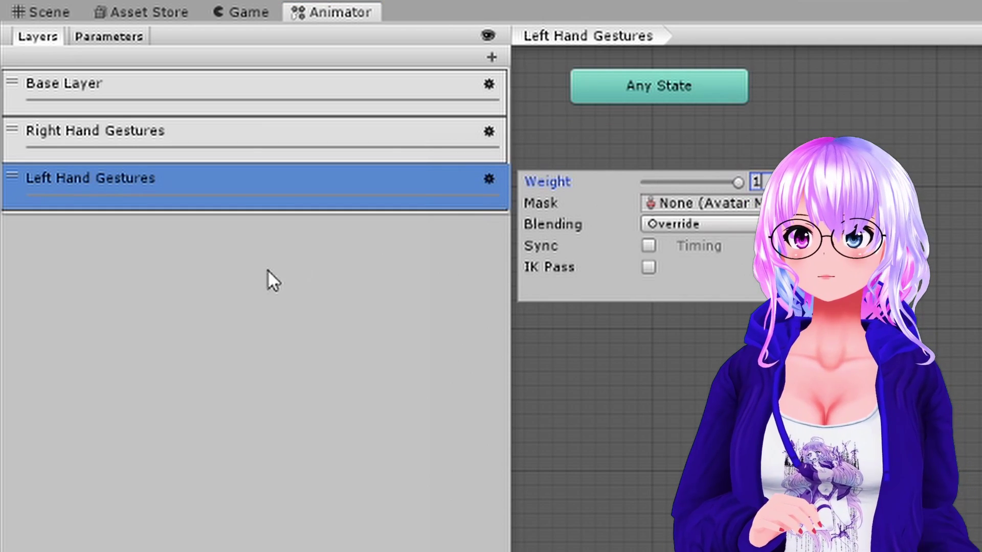
left_click(246, 281)
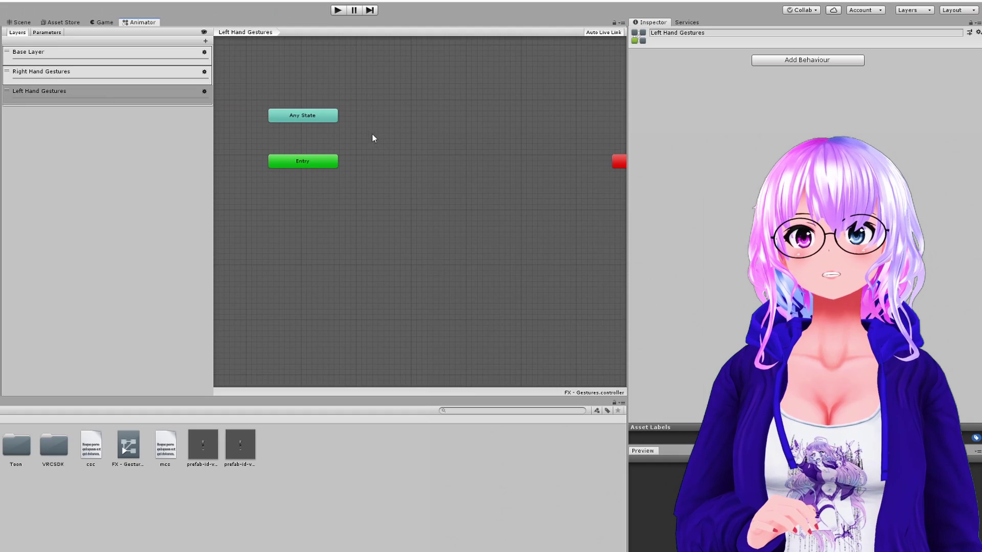
right_click(367, 135)
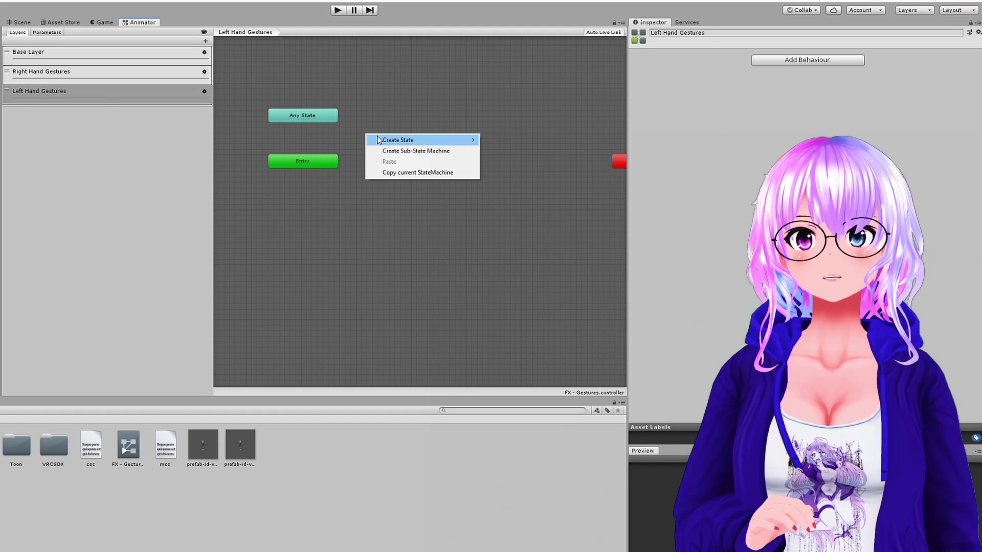
Create an empty state in Left Hand Gestures and rename it Idle.
mouse_move(409, 140)
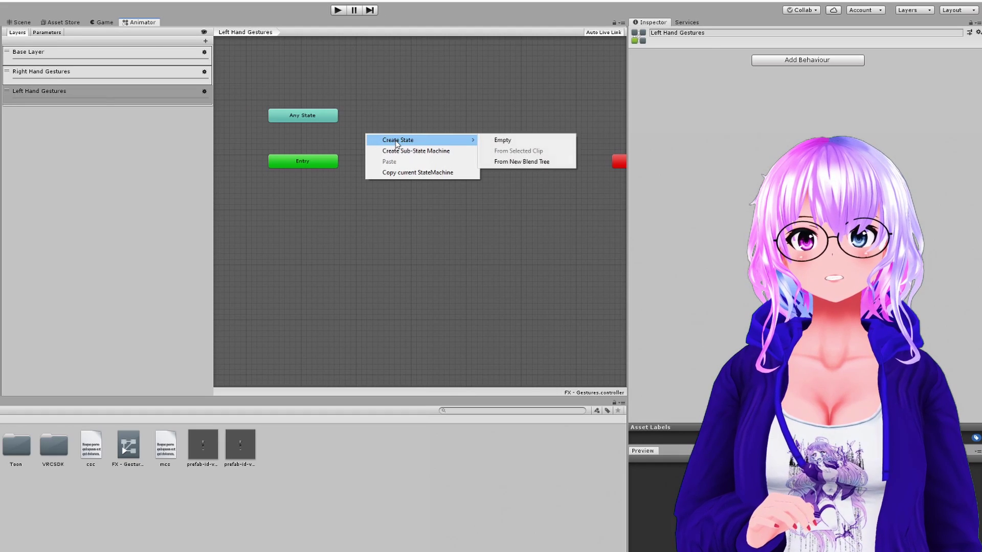
left_click(503, 141)
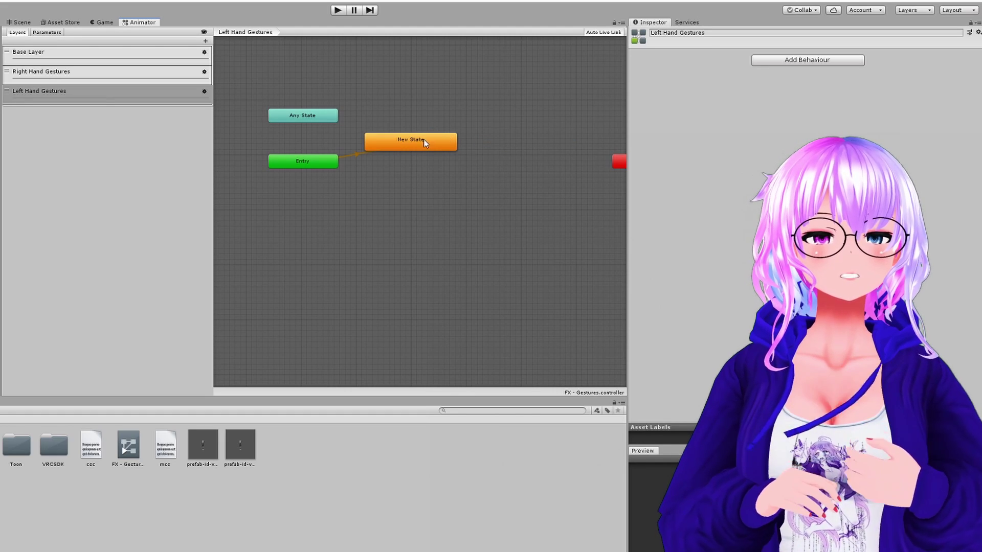
left_click(401, 141)
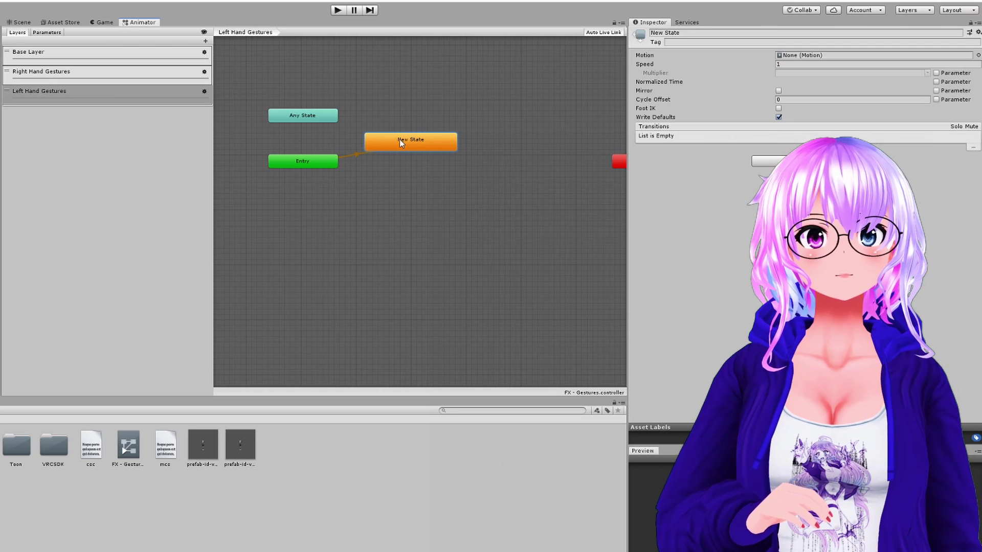
left_click(695, 33)
left_click(695, 33)
key("ctrl+a")
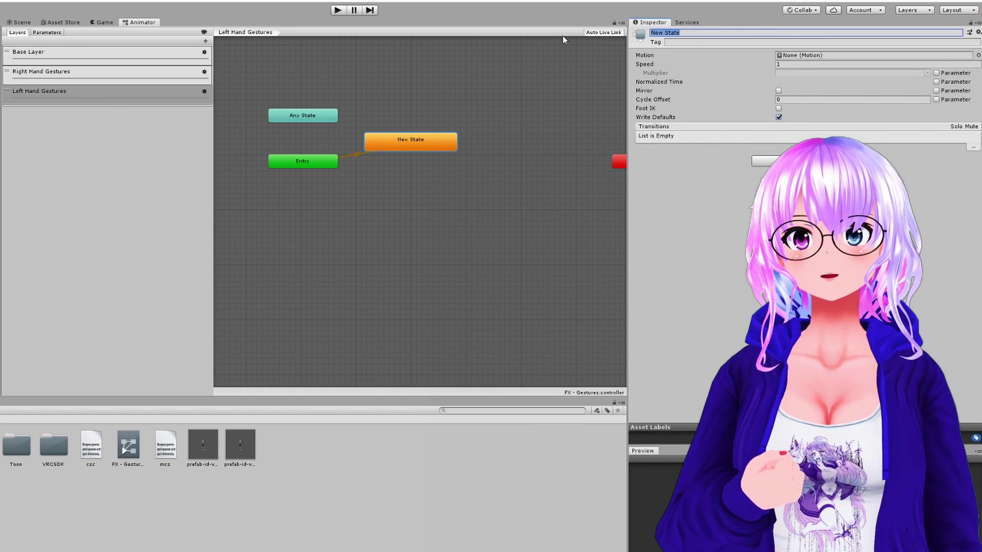
type("Idle")
key("Return")
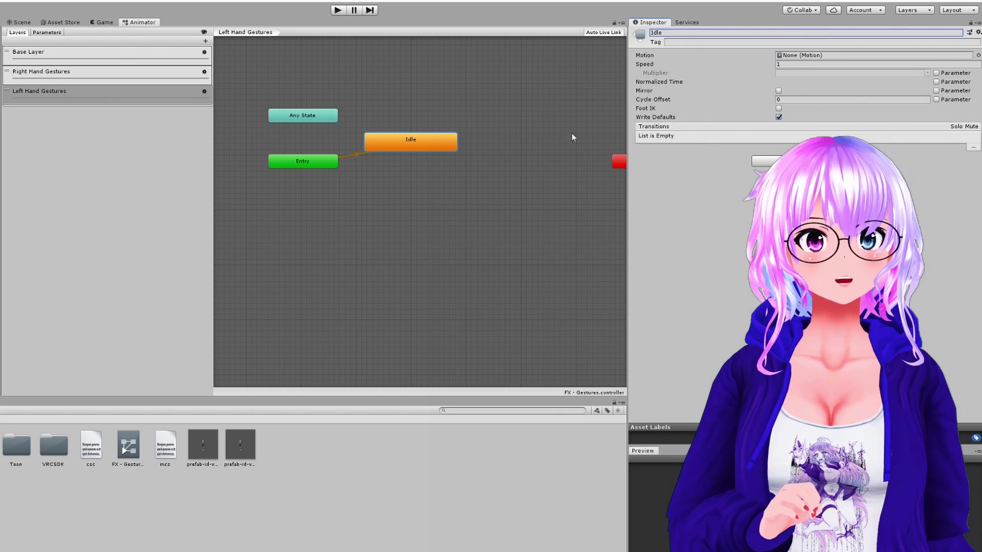
Add an Any State to Idle transition with condition GestureLeft Equals 0.
left_click_drag(303, 115, 478, 172)
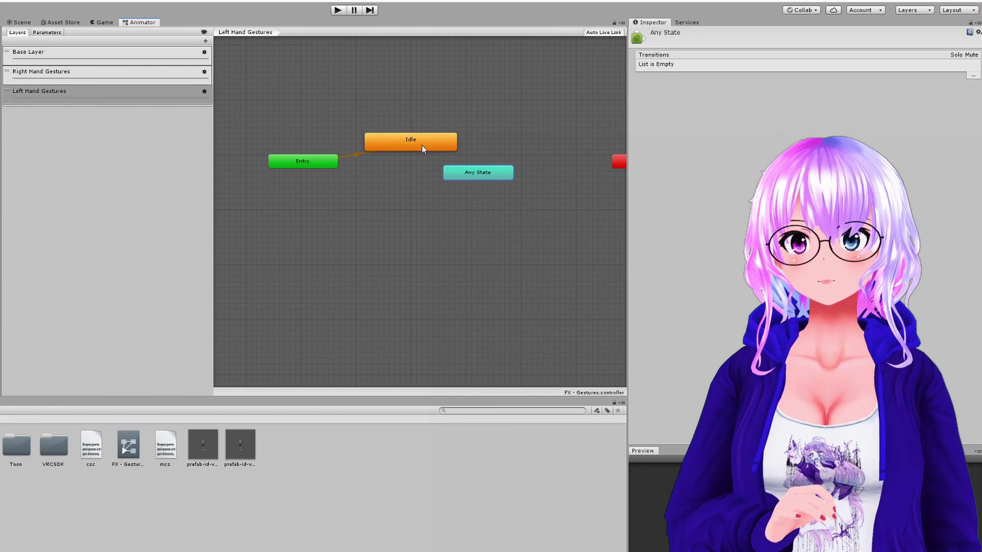
left_click_drag(414, 145, 307, 99)
left_click_drag(488, 174, 444, 141)
right_click(444, 142)
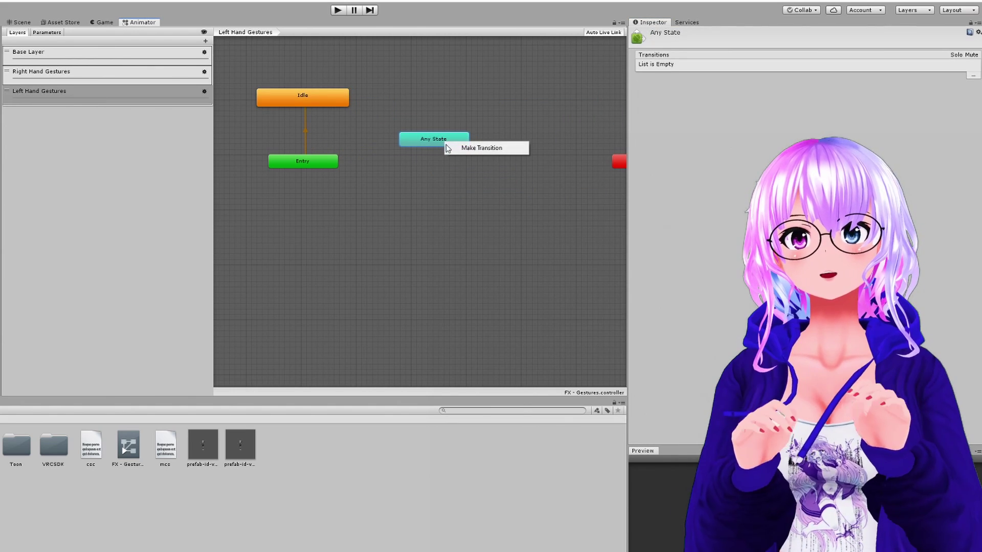
left_click(483, 149)
left_click(322, 100)
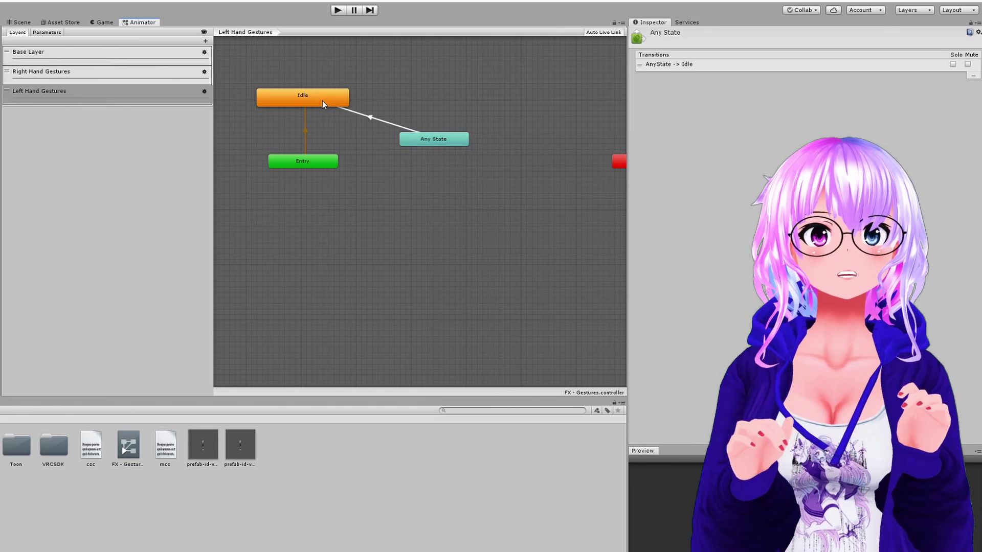
left_click(396, 125)
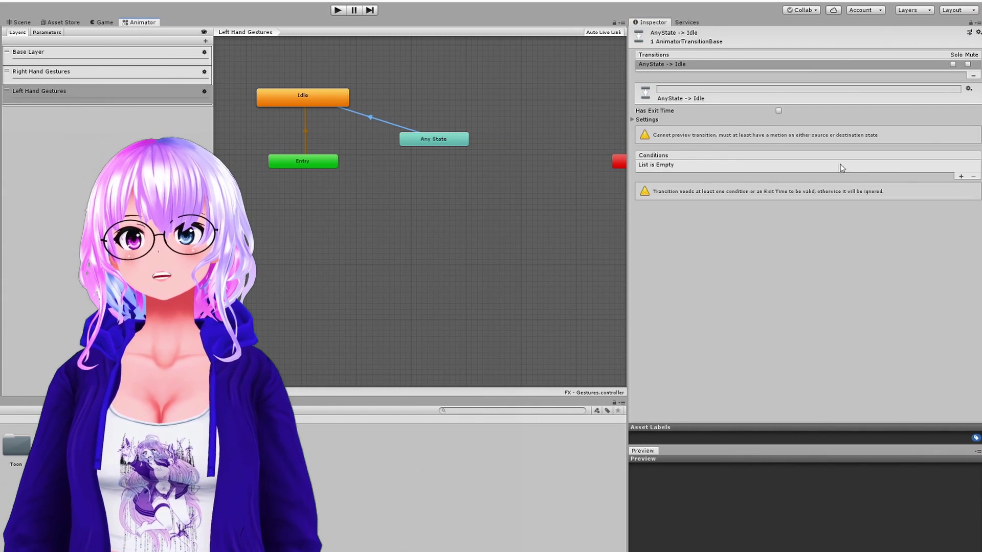
left_click(961, 176)
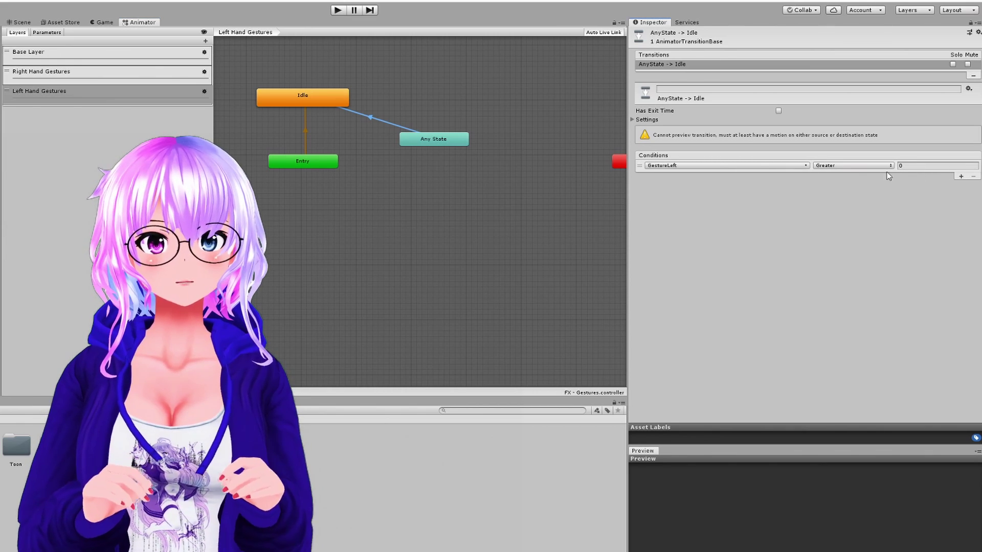
left_click(819, 166)
left_click(844, 198)
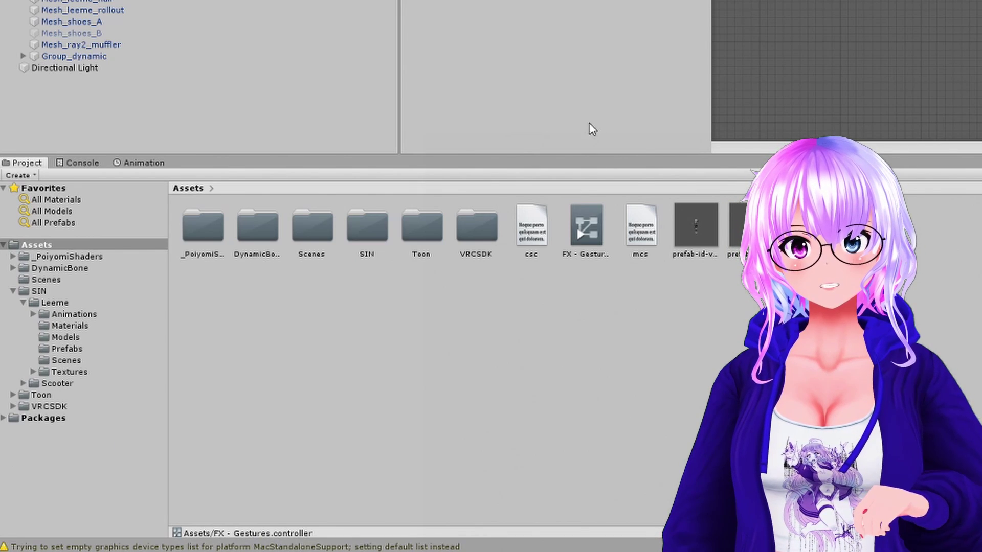
Open SIN/Leeme/Animations and browse the gesture animation clips.
left_click(59, 314)
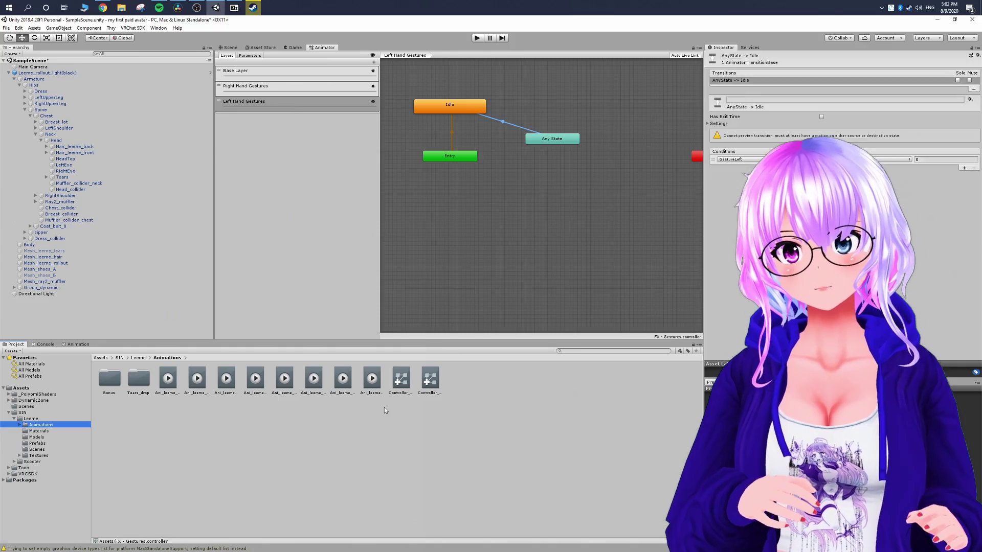
left_click(319, 231)
key("Right")
key("Right")
key("Right")
key("Right")
key("Right")
key("Right")
key("Right")
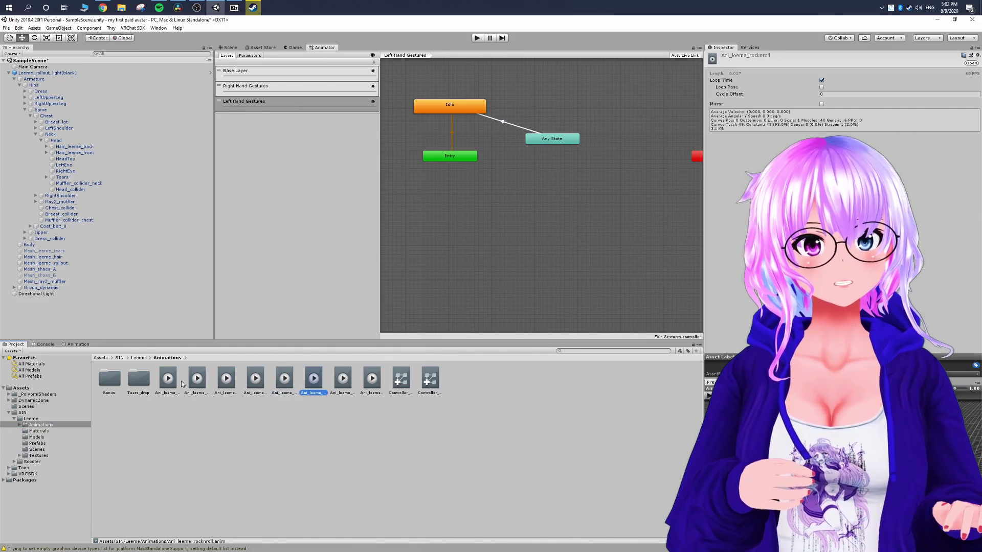
key("Left")
key("Left")
key("Left")
key("Left")
key("Left")
key("Left")
key("Left")
key("Right")
key("Right")
key("Right")
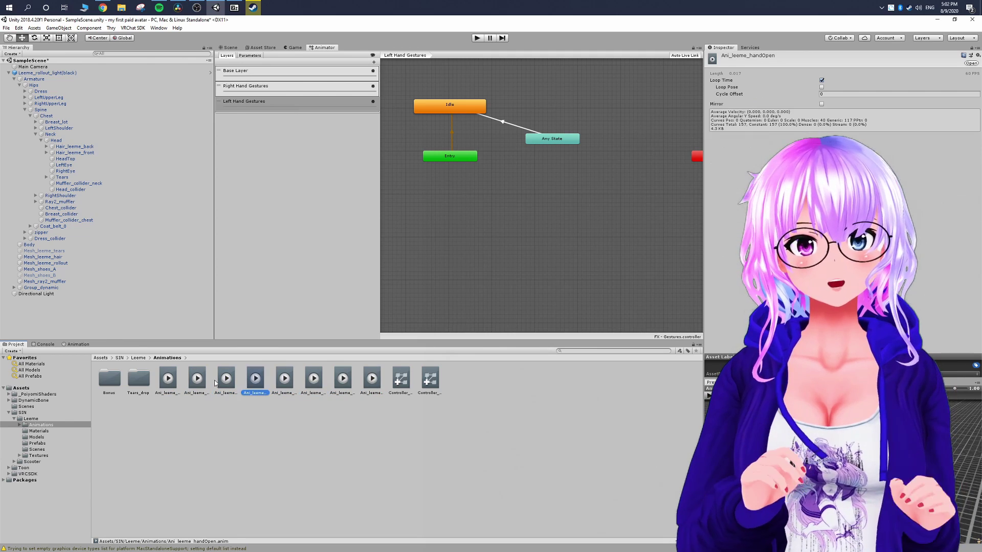
key("Left")
key("Right")
key("Right")
key("Right")
key("Right")
key("Right")
key("Left")
key("Left")
key("Left")
key("Right")
Select several Leeme gesture clips and place them as stacked states, led by Ani_leeme_fist.
key("shift+Right")
key("shift+Right")
left_click(245, 384, "ctrl")
left_click(168, 379, "shift")
left_click(313, 380, "ctrl")
left_click(342, 379, "ctrl")
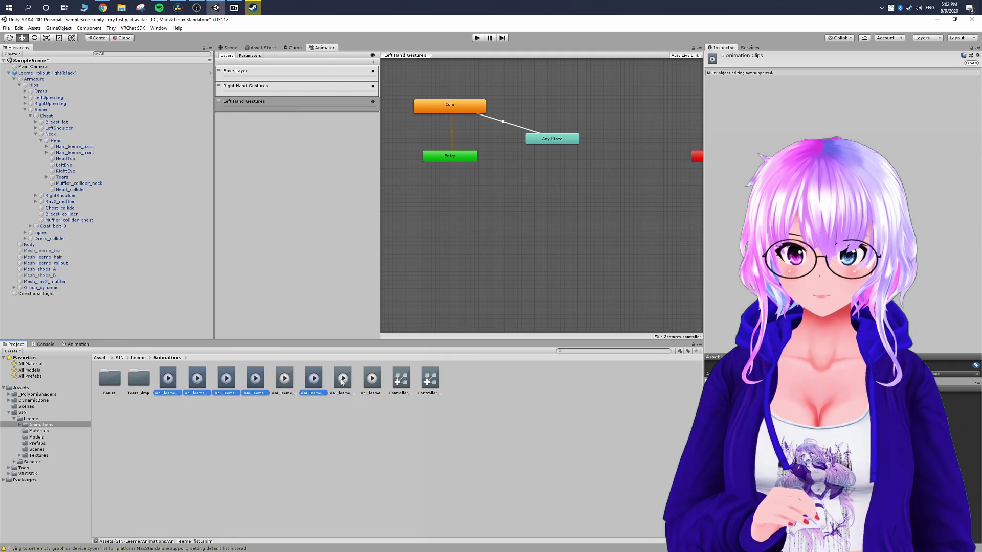
left_click(567, 237)
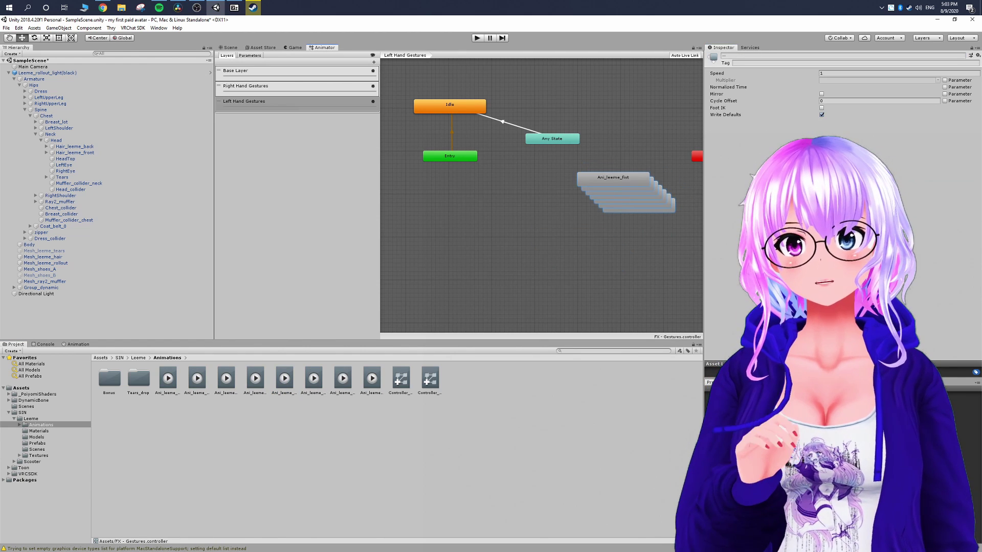